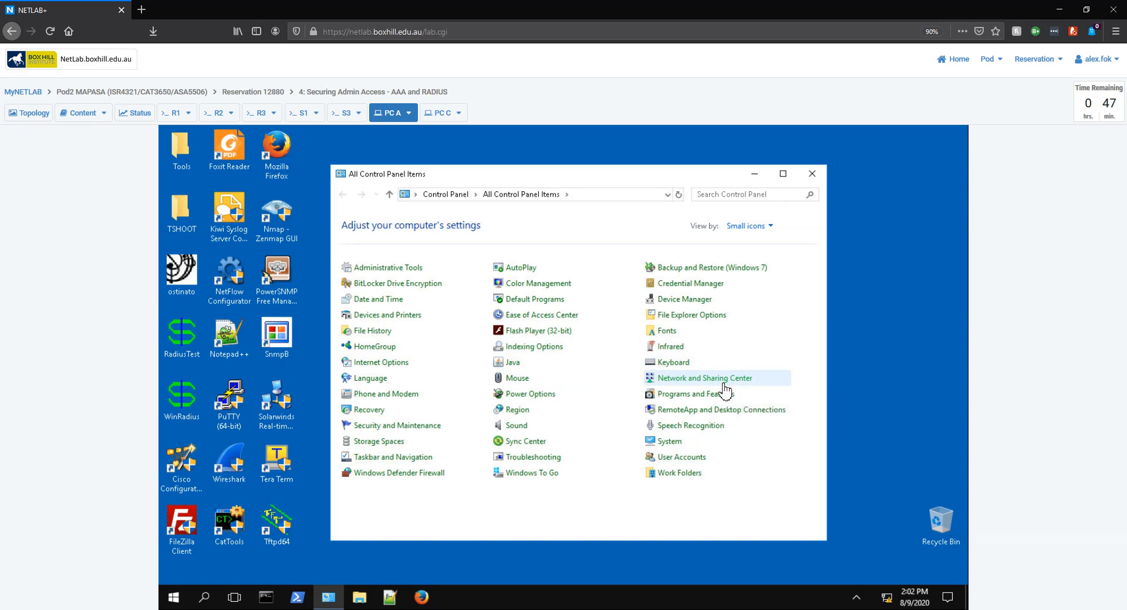
Step: Give Local Area Connection the manual IPv4 address 192.168.1.3 with mask 255.255.255.0 and confirm
left_click(725, 386)
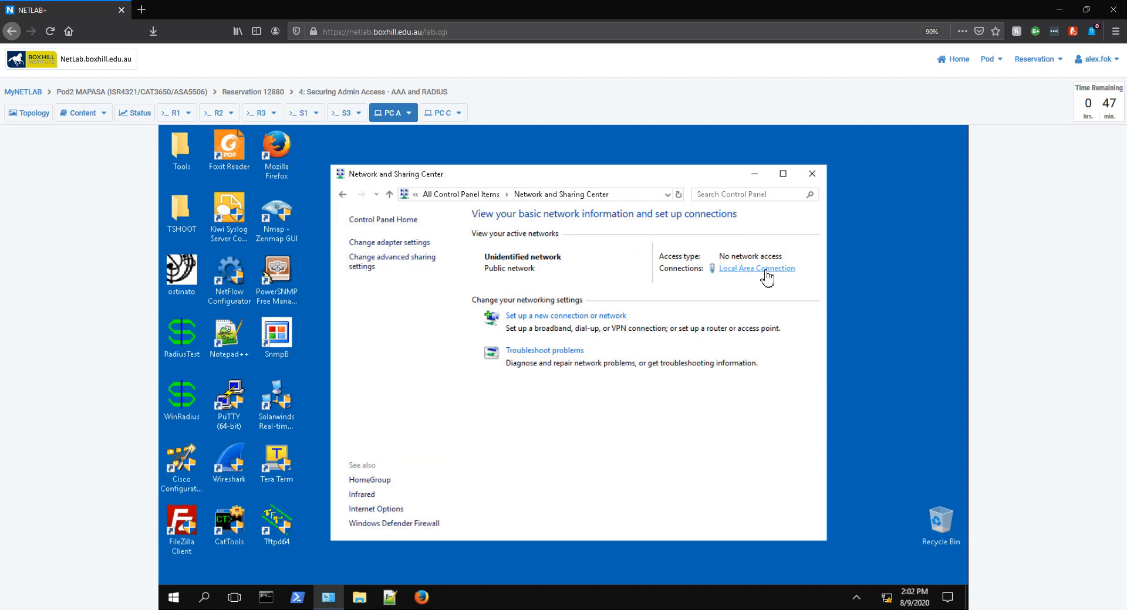
left_click(757, 268)
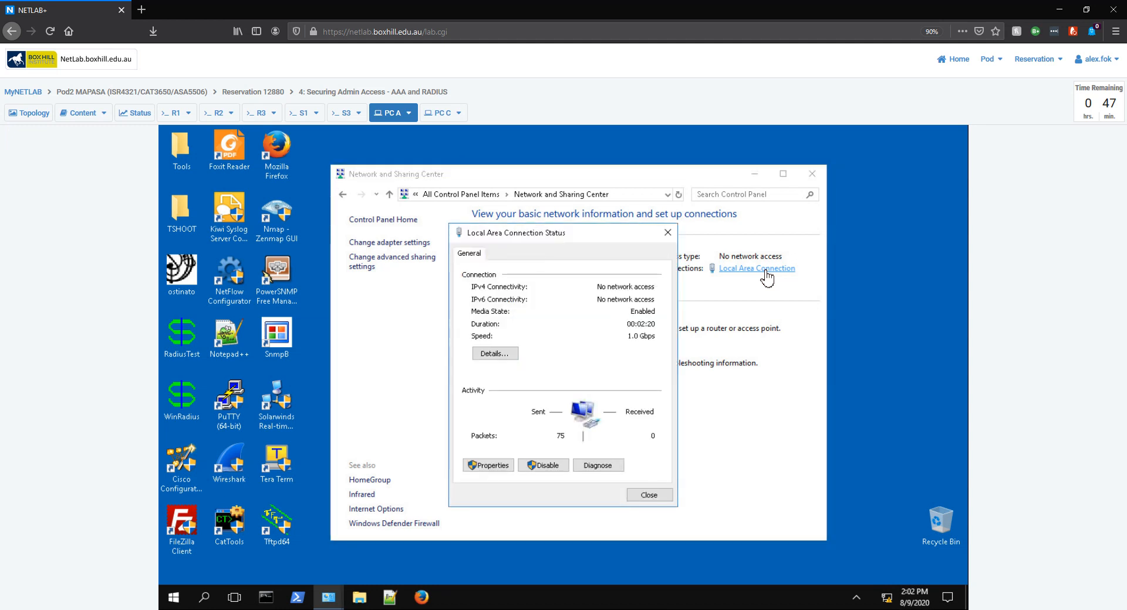
left_click(496, 470)
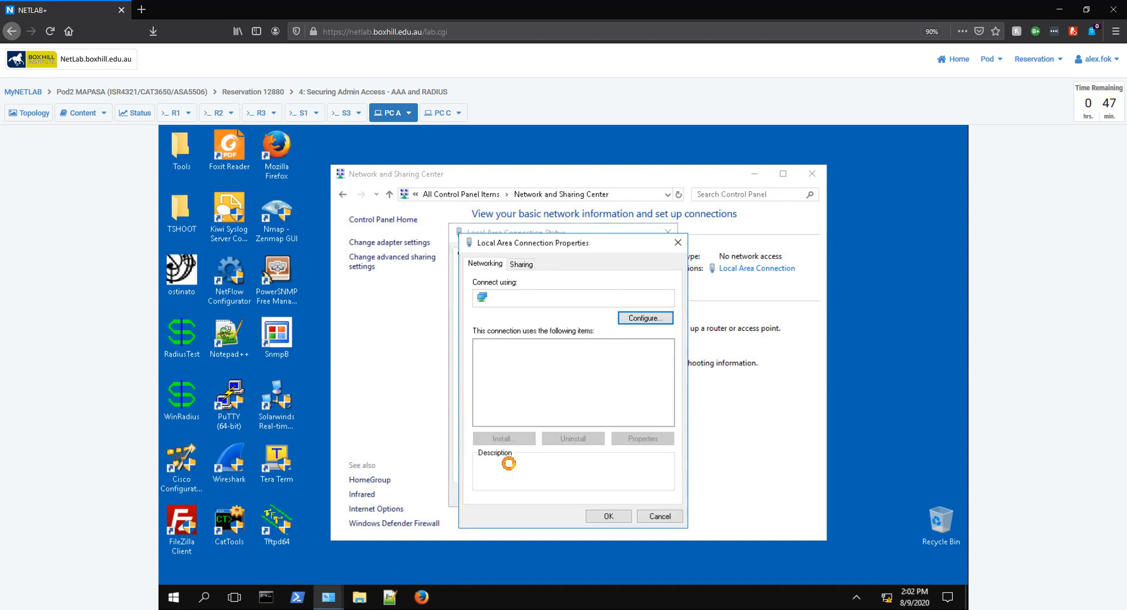
scroll(601, 393, "down", 2)
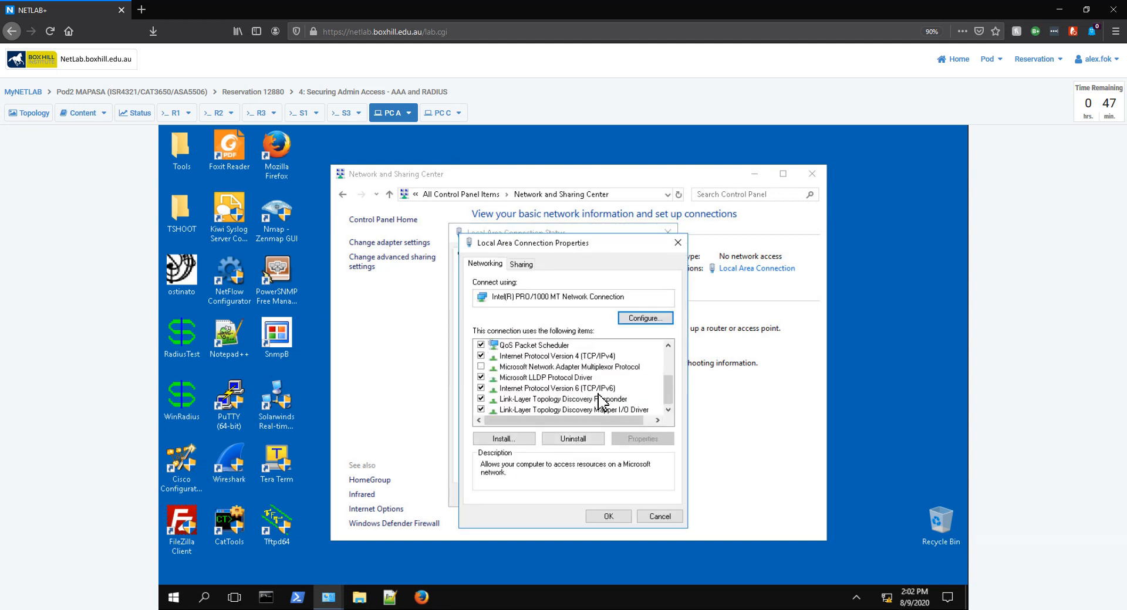
double_click(590, 356)
left_click(581, 382)
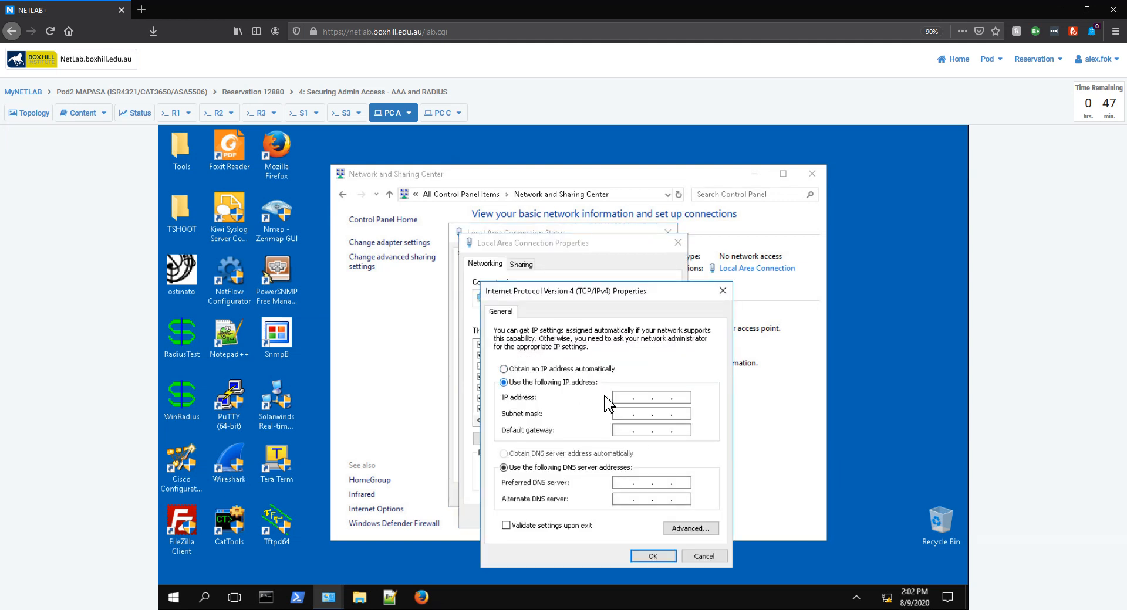
left_click(625, 399)
type("192 . 168 . 1 . 3")
key("Tab")
left_click(652, 556)
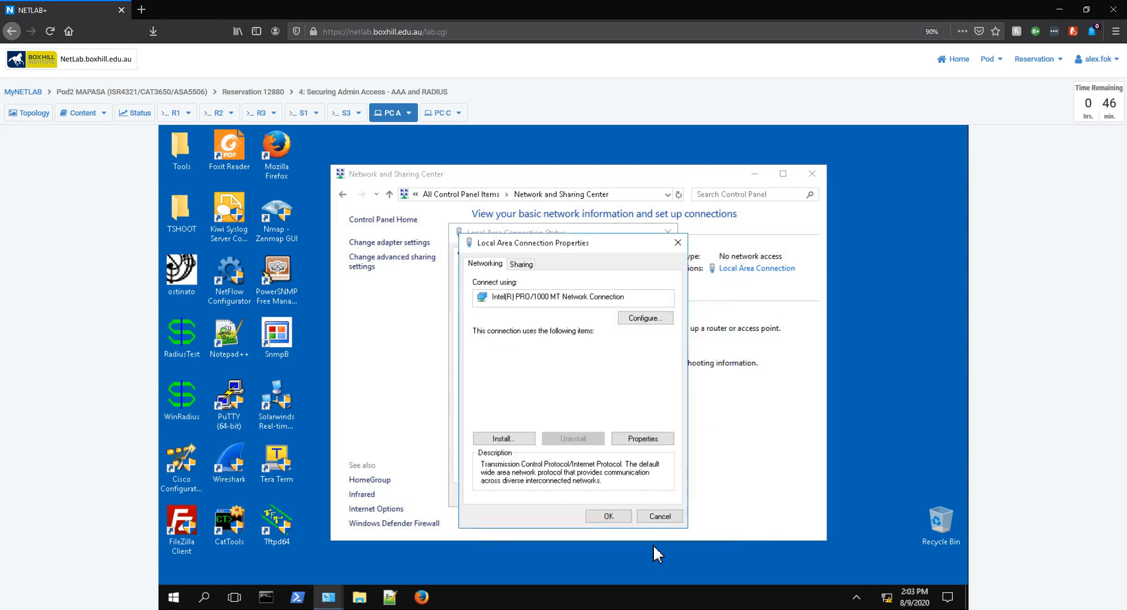
left_click(610, 519)
left_click(647, 496)
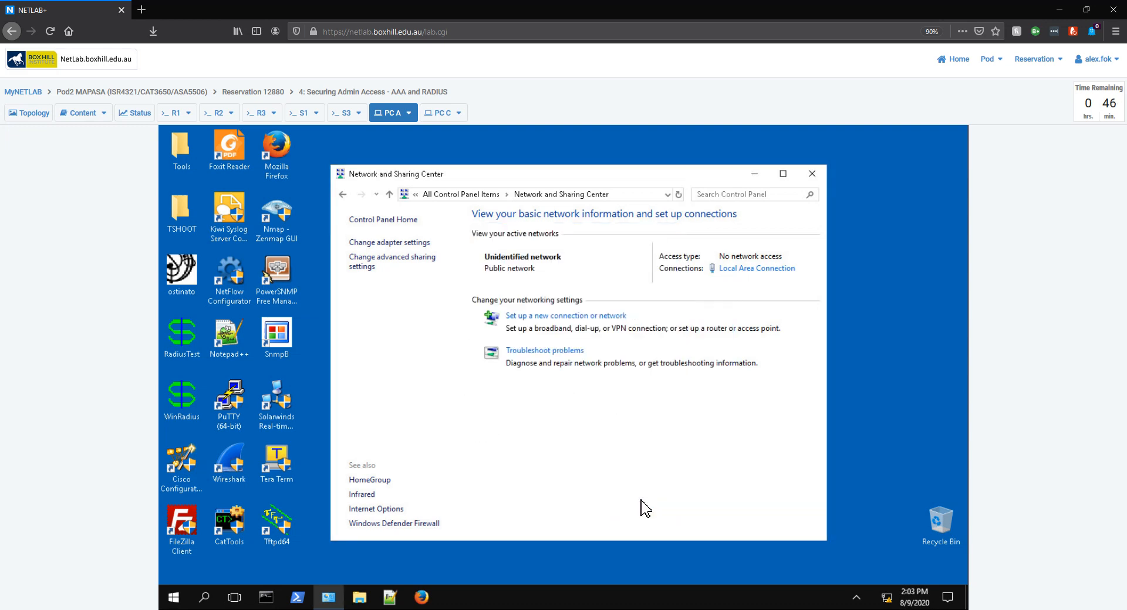
Step: Close the network window and run ipconfig in Command Prompt to check the address
left_click(812, 174)
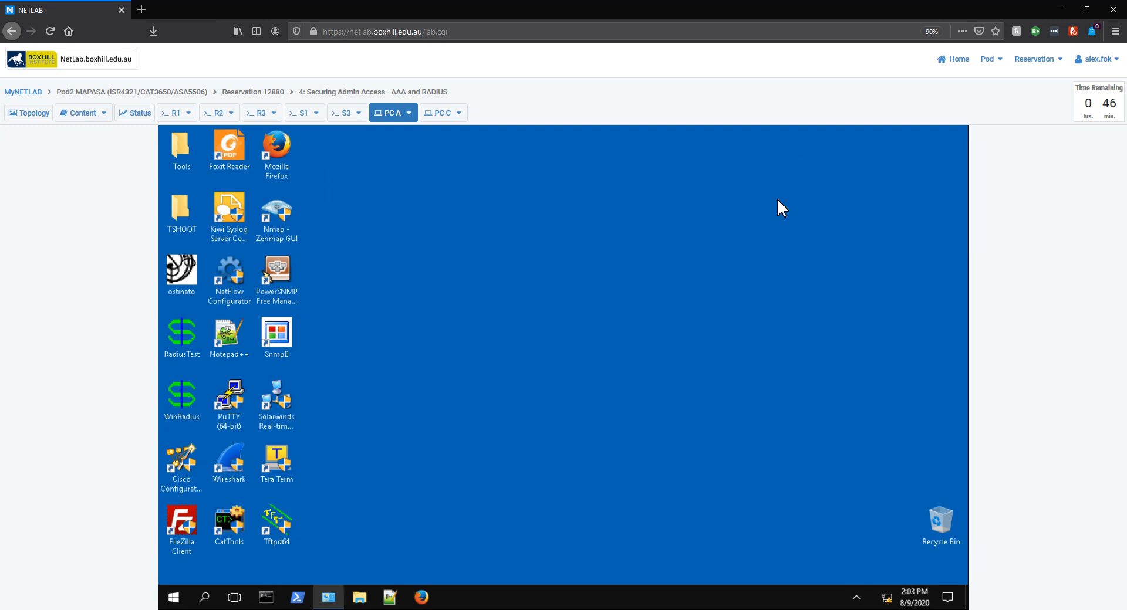
left_click(264, 600)
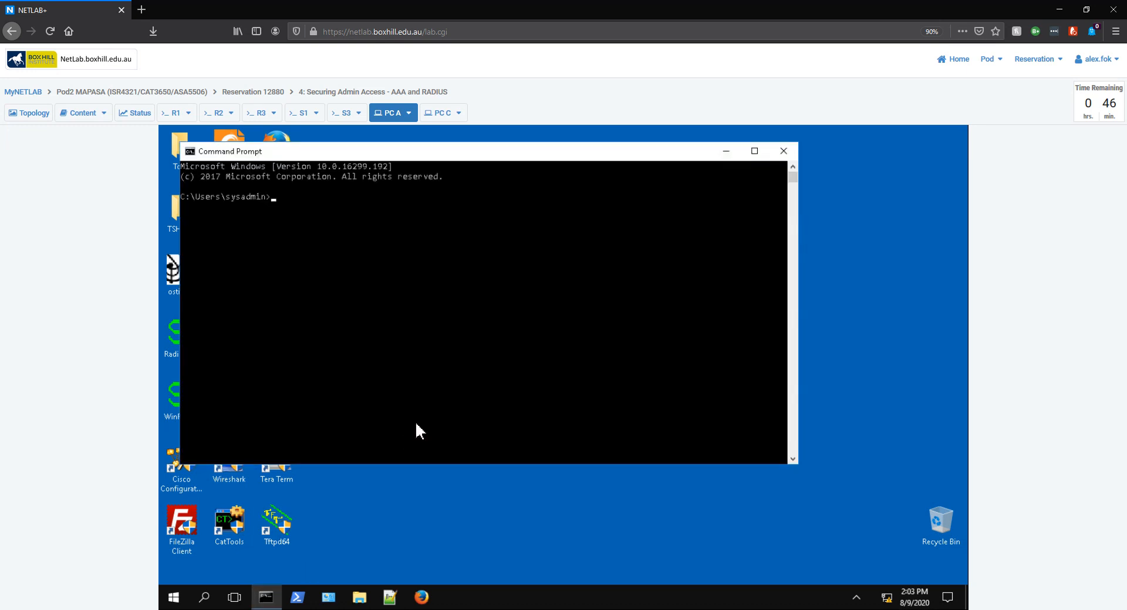
left_click(414, 420)
type("ipconfig")
key("Return")
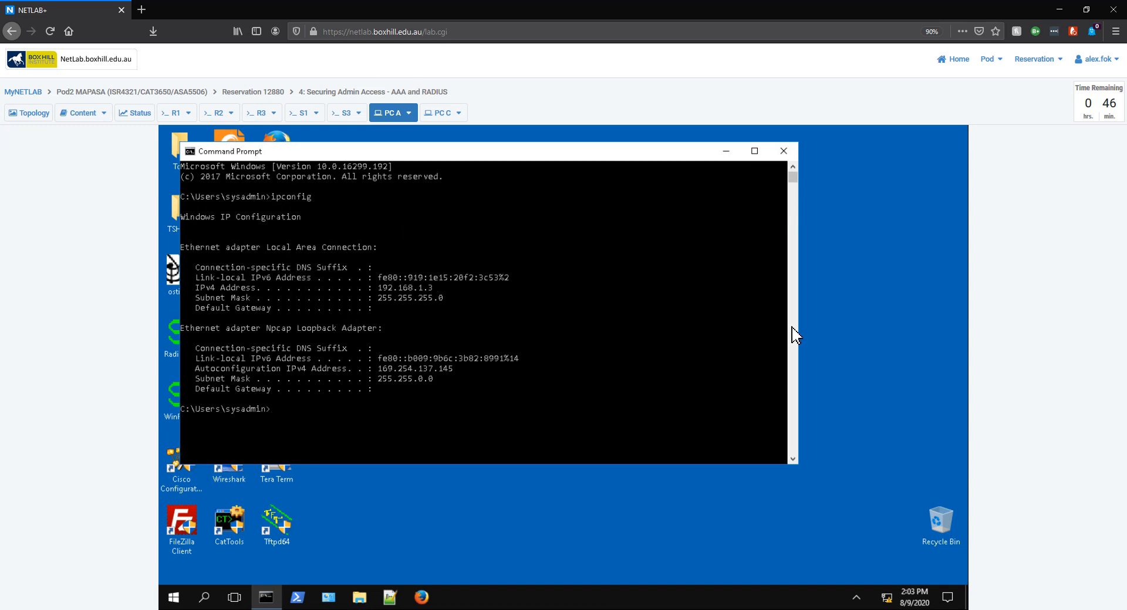
Step: Ping 192.168.1.3, then close Command Prompt
type("ping 192.168.1.3")
key("Return")
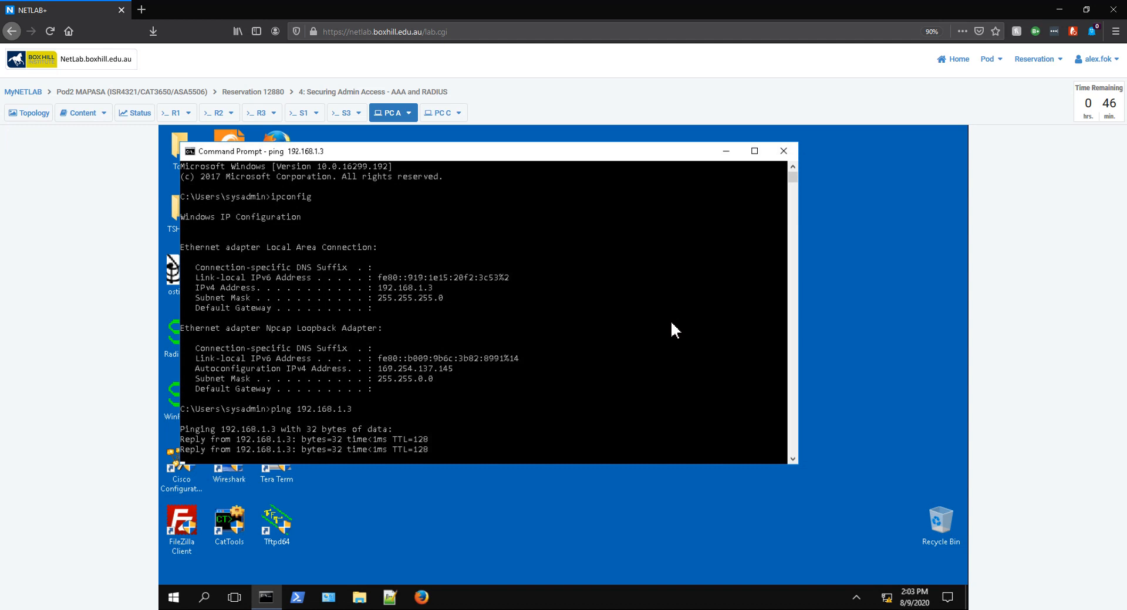
left_click(786, 153)
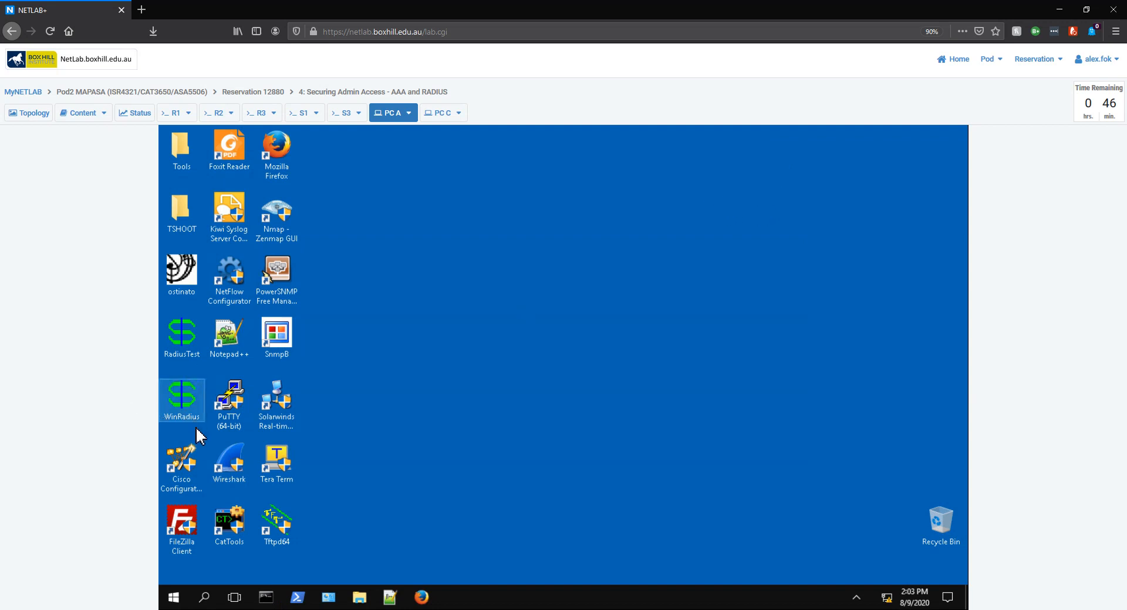
Step: Launch ODBC Data Sources (32-bit) and add a System DSN using Driver do Microsoft Access (*.mdb)
left_click(204, 599)
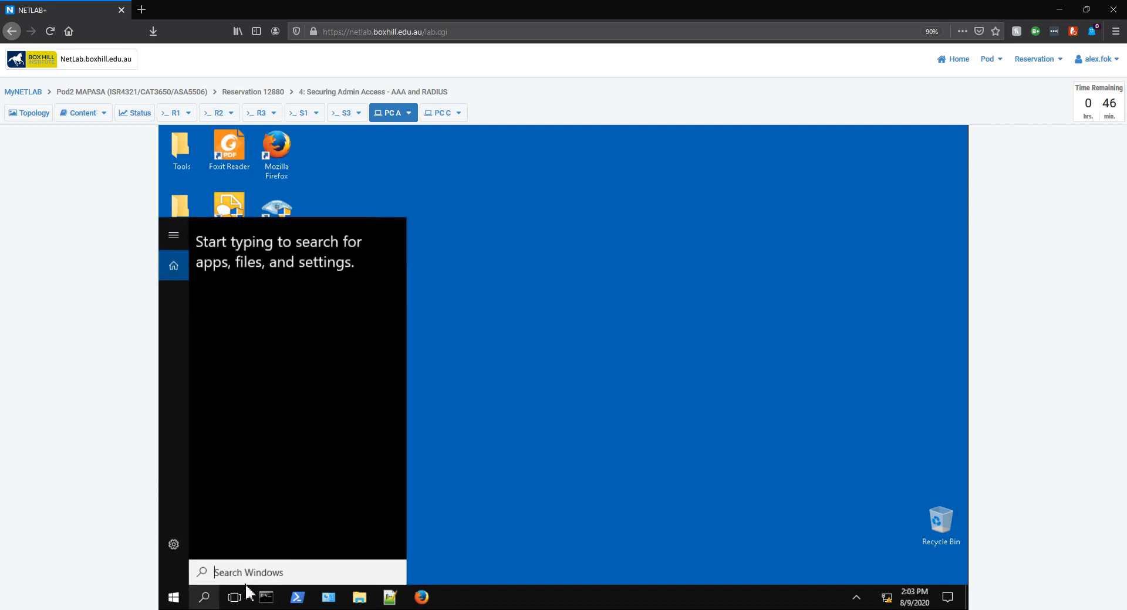
type("odbc")
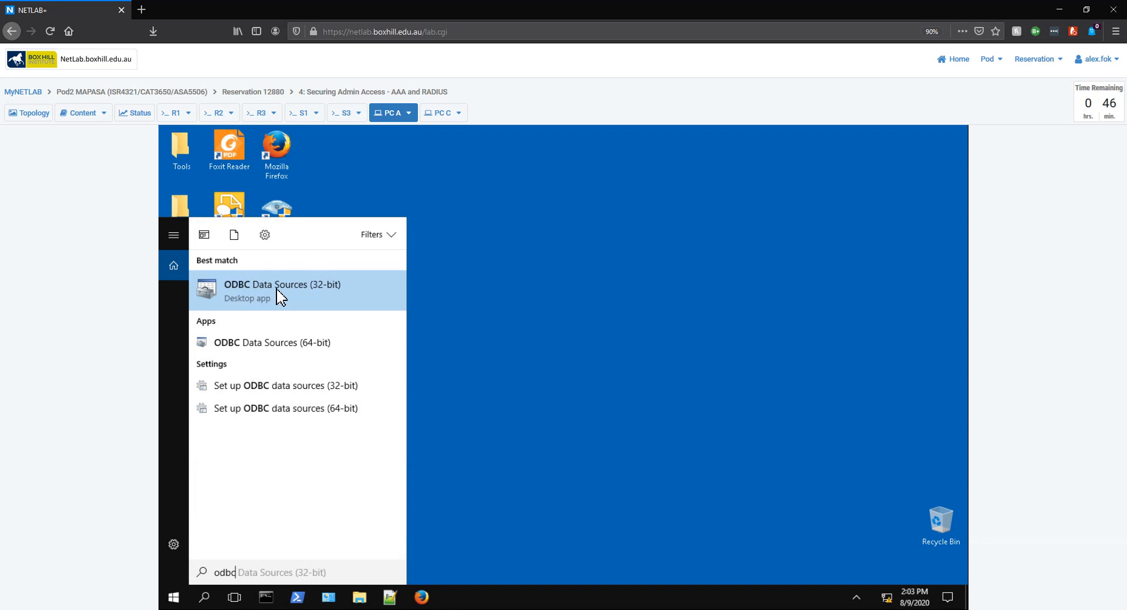
left_click(278, 293)
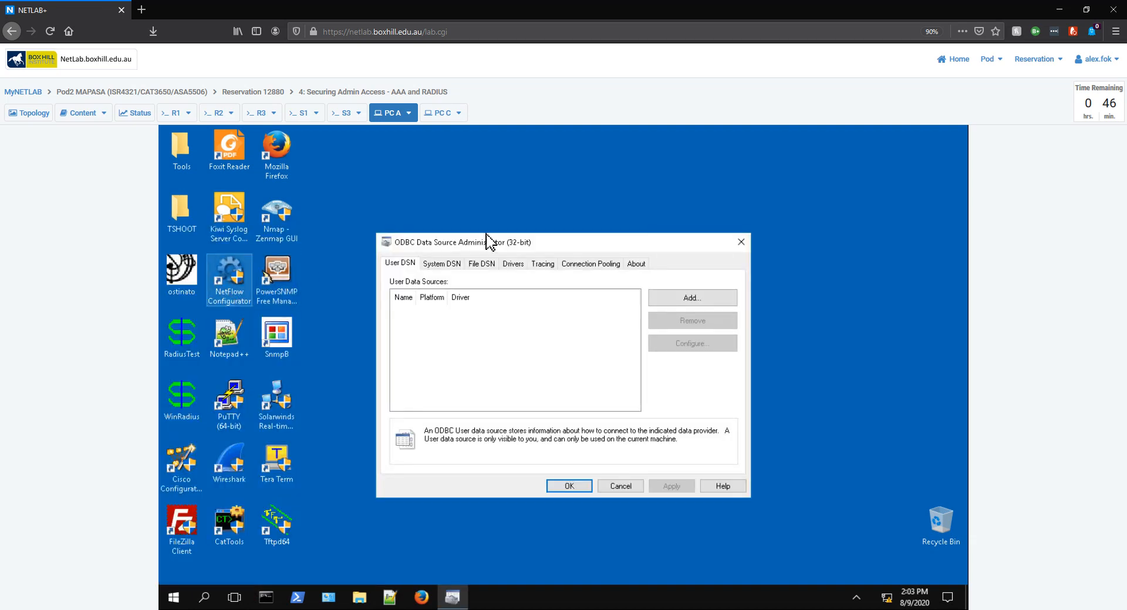
left_click(438, 268)
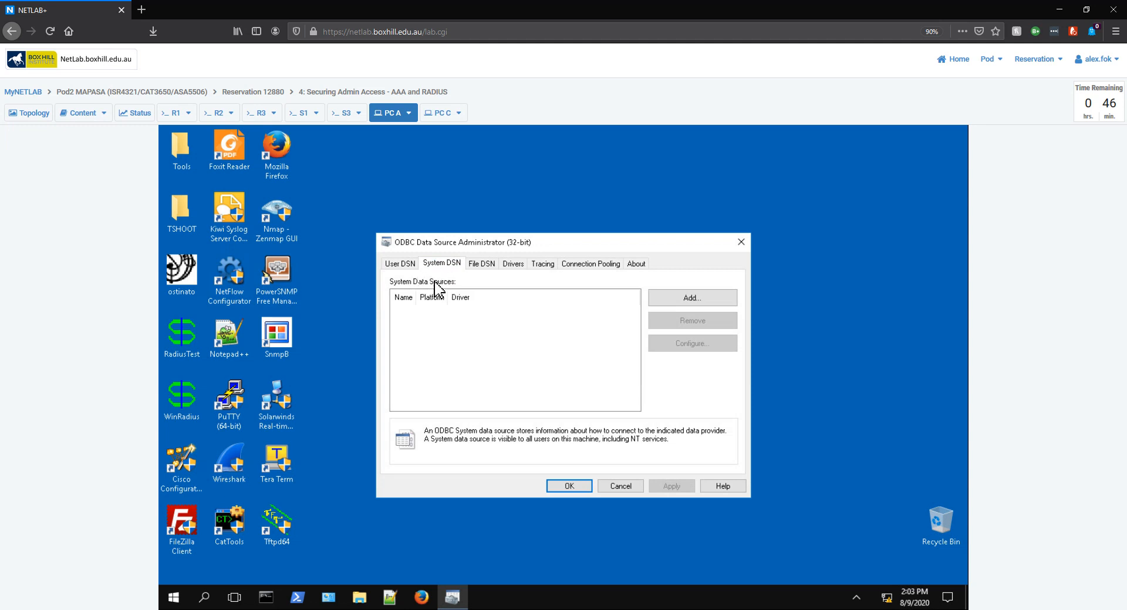
left_click(712, 305)
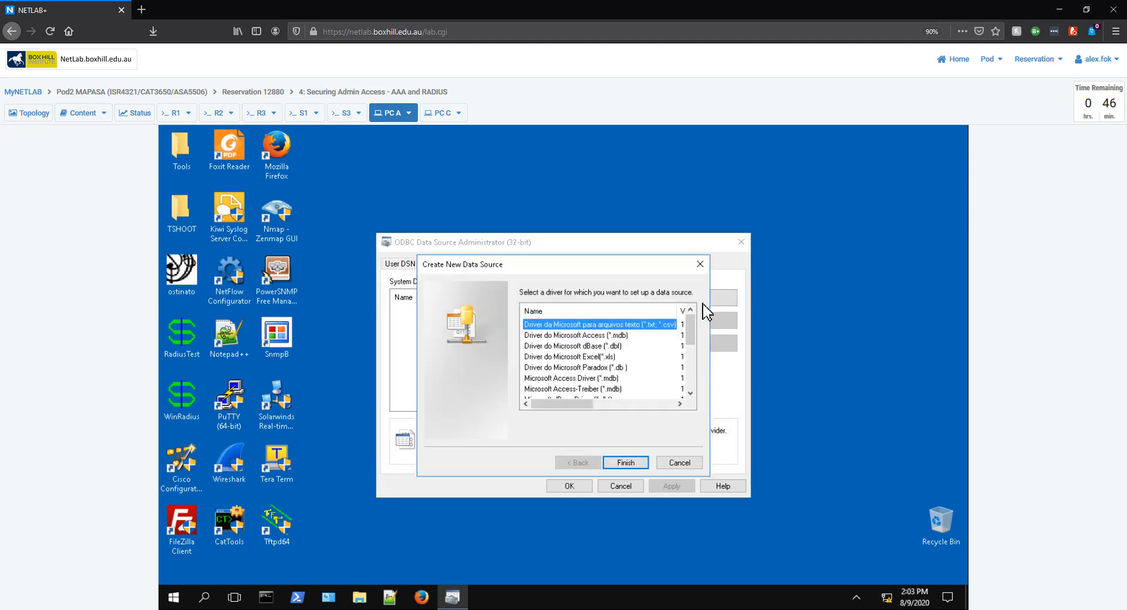
left_click(578, 337)
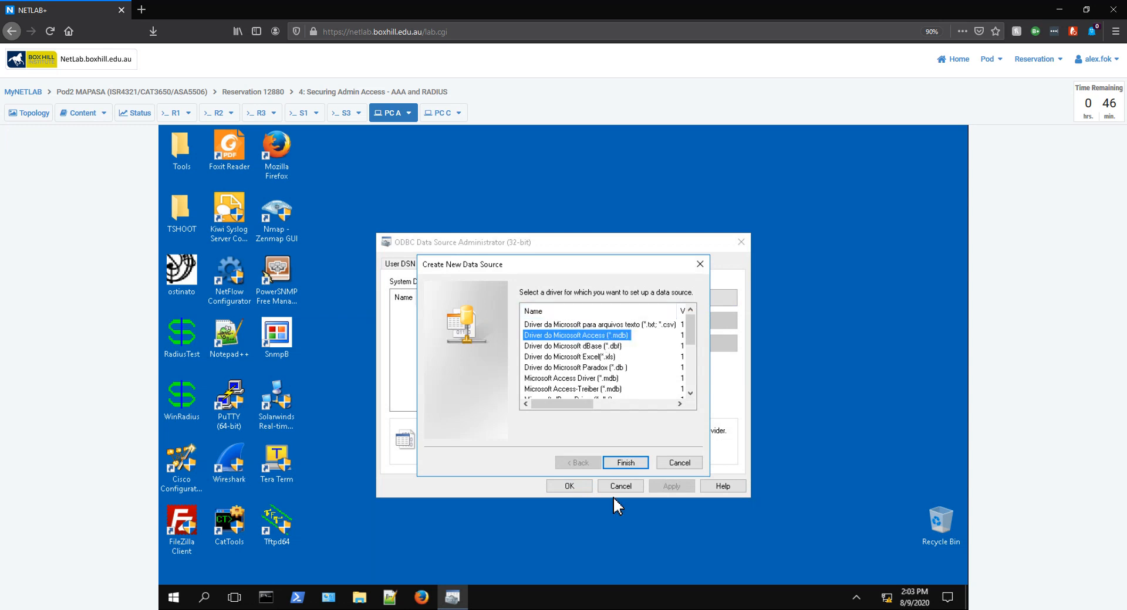
left_click(624, 464)
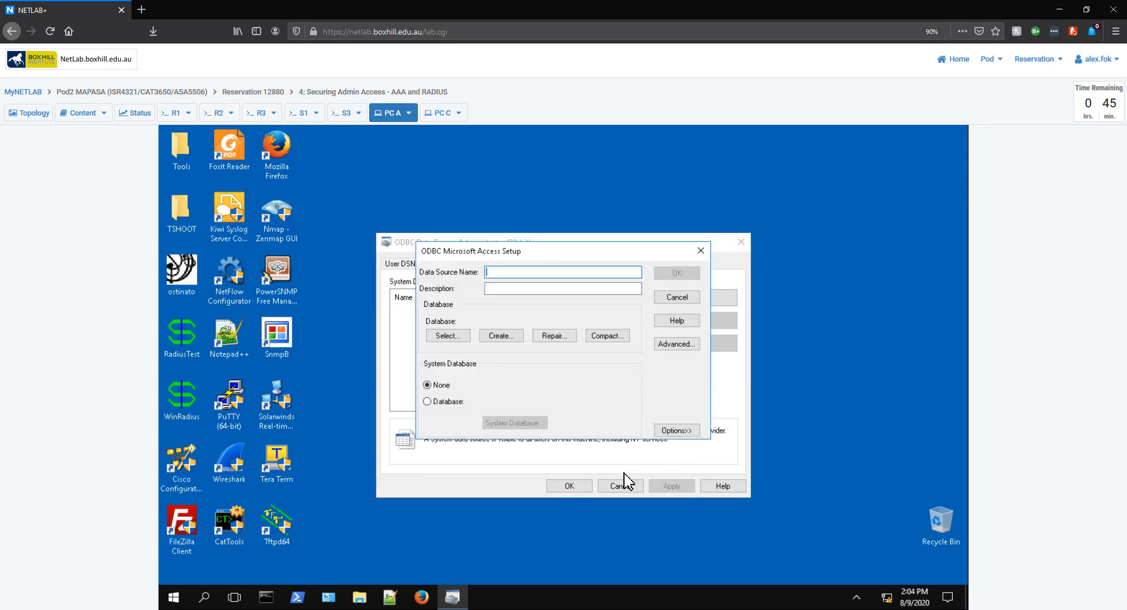
Step: Start a new WinRadius database and browse from C:\ to the user's Desktop folder
left_click(509, 336)
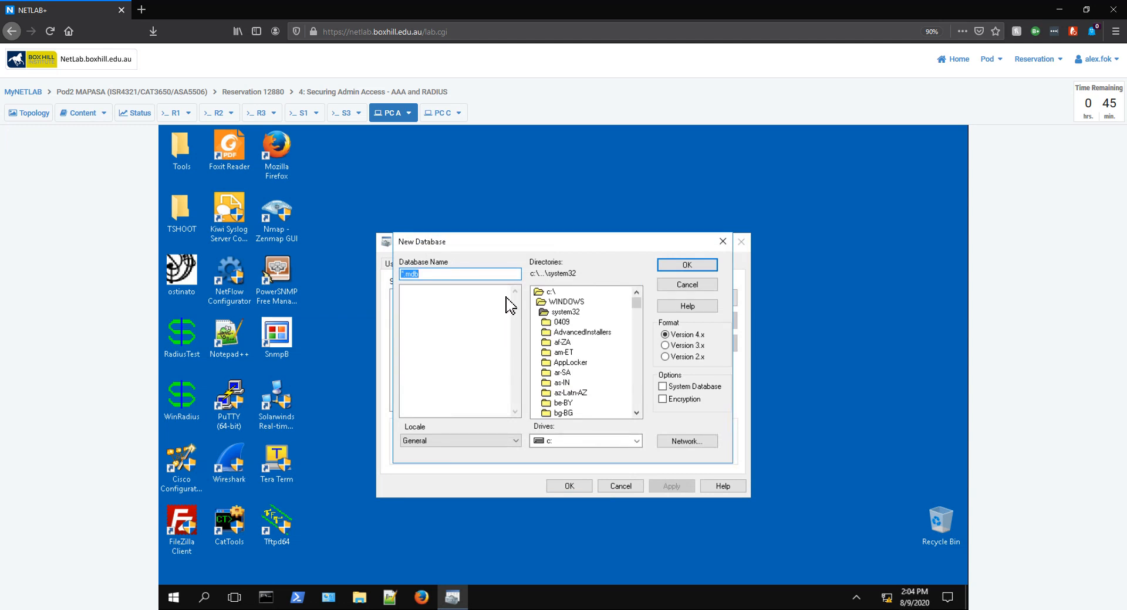
type("WinRadius")
left_click(546, 293)
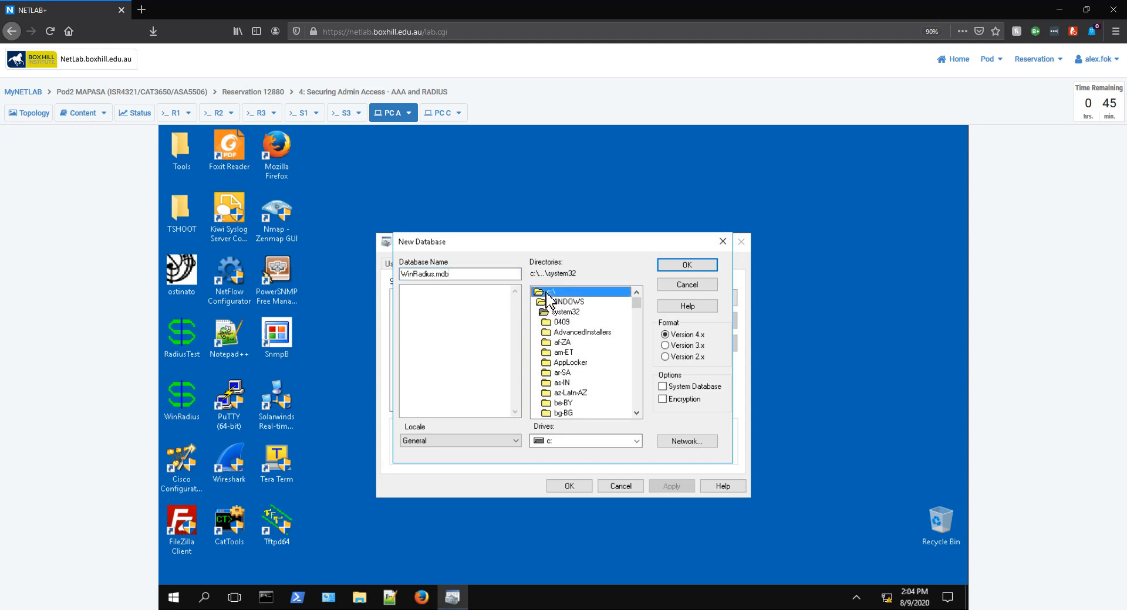
left_click(546, 303)
double_click(545, 312)
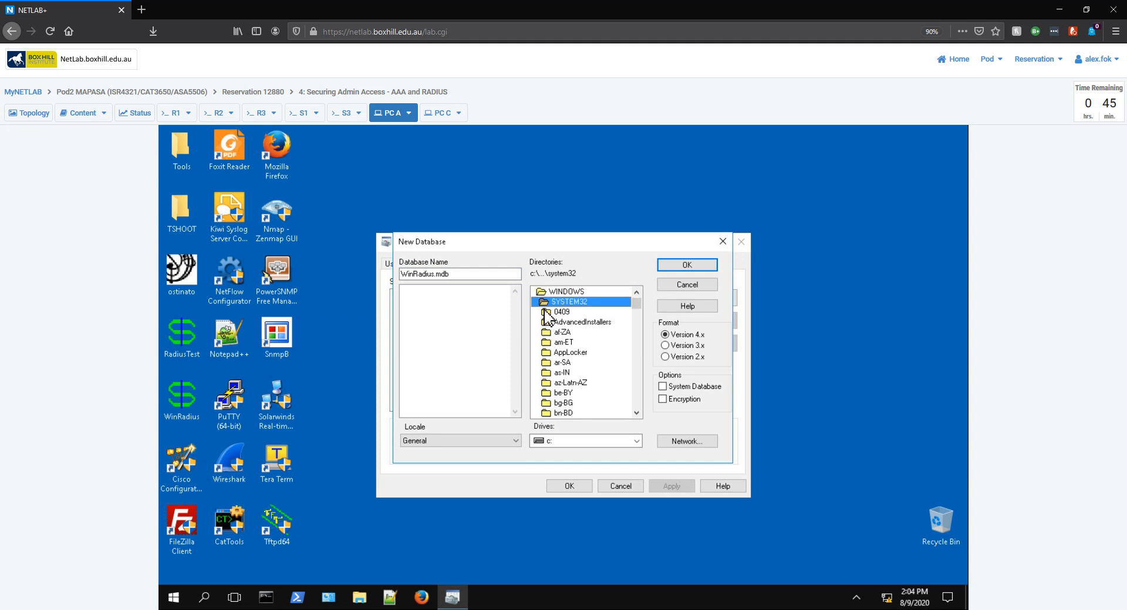
double_click(546, 292)
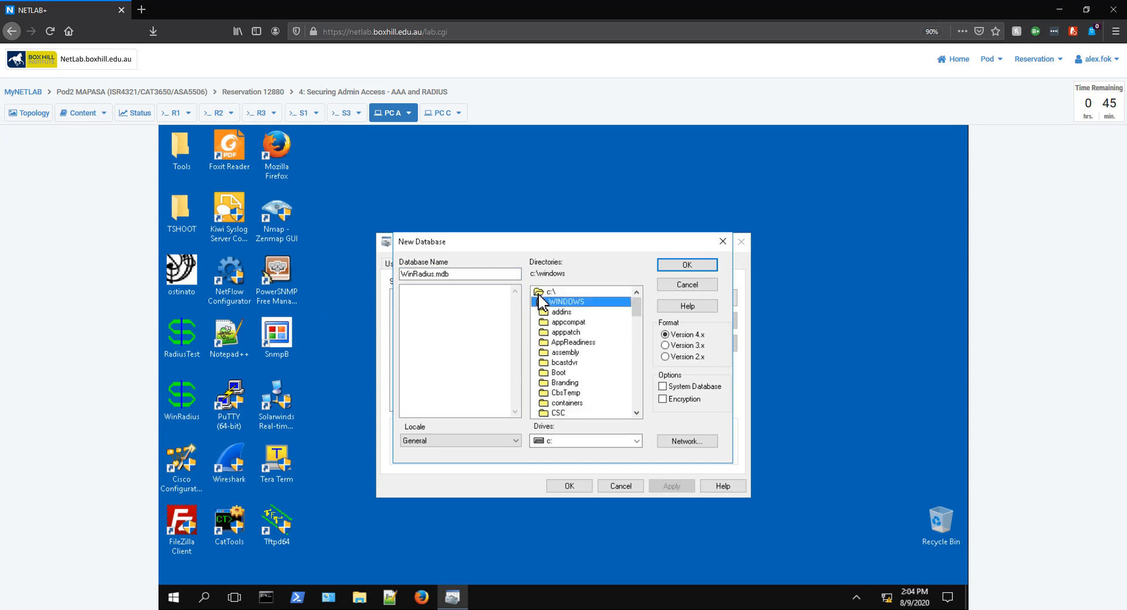
left_click(546, 292)
double_click(546, 292)
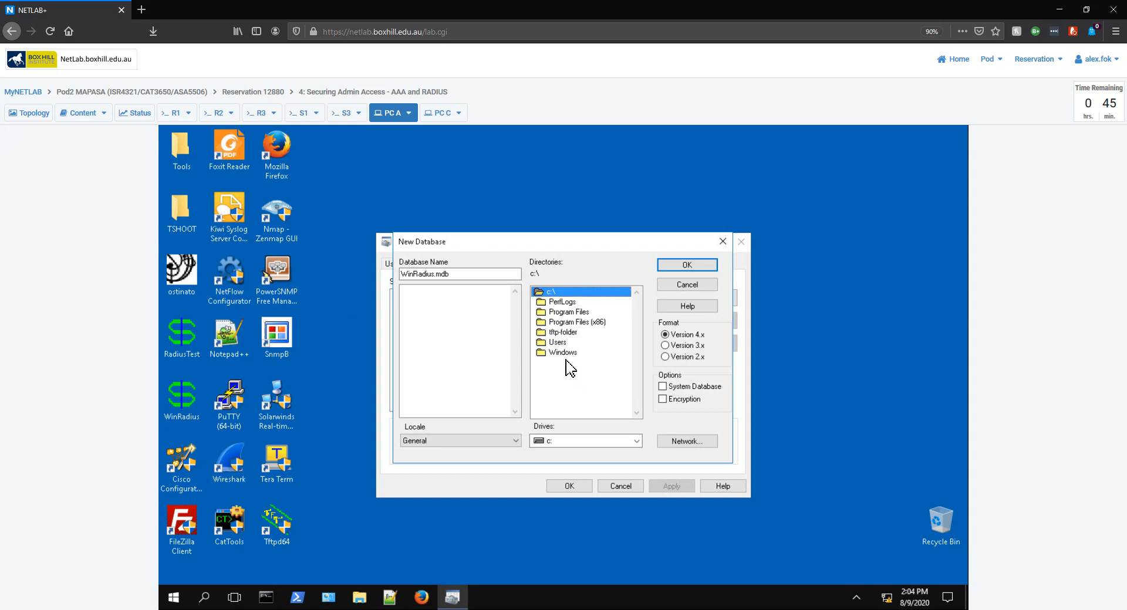
left_click(562, 345)
double_click(562, 345)
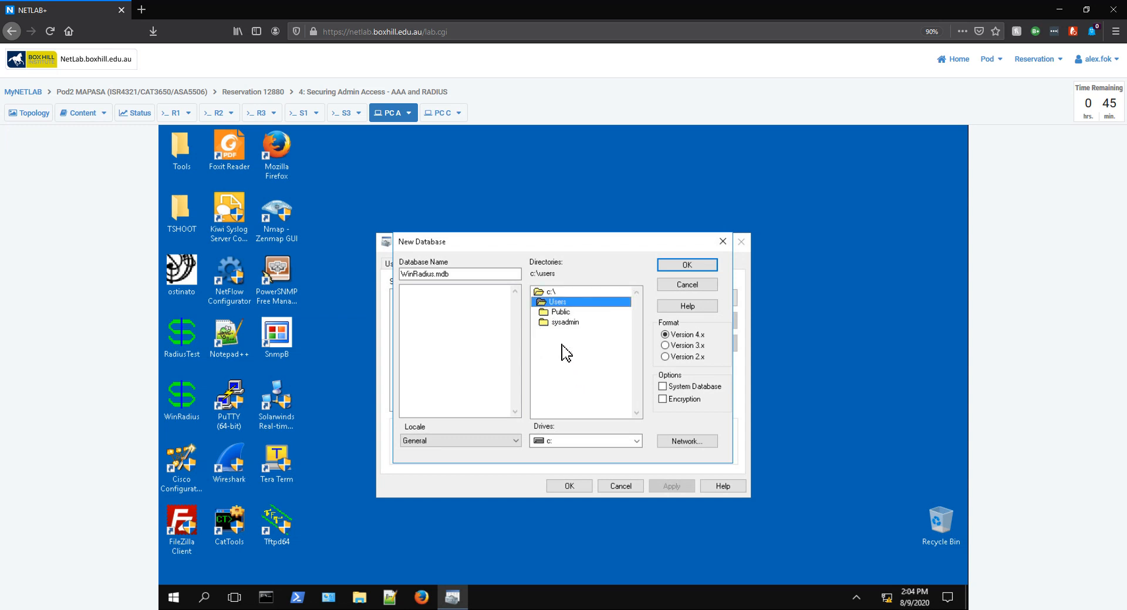
double_click(563, 324)
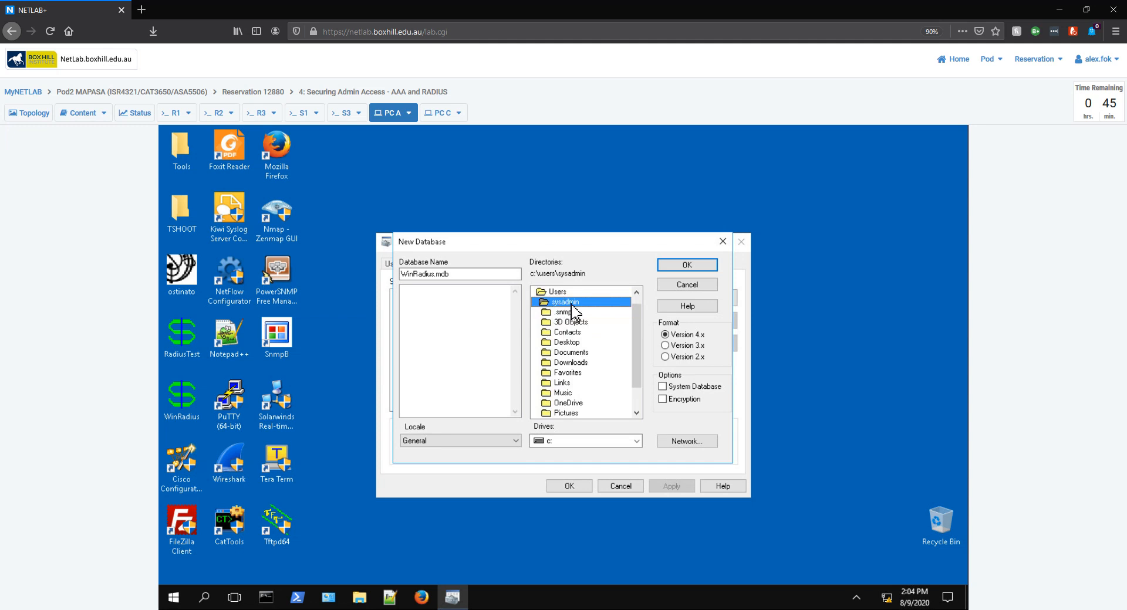
left_click(577, 345)
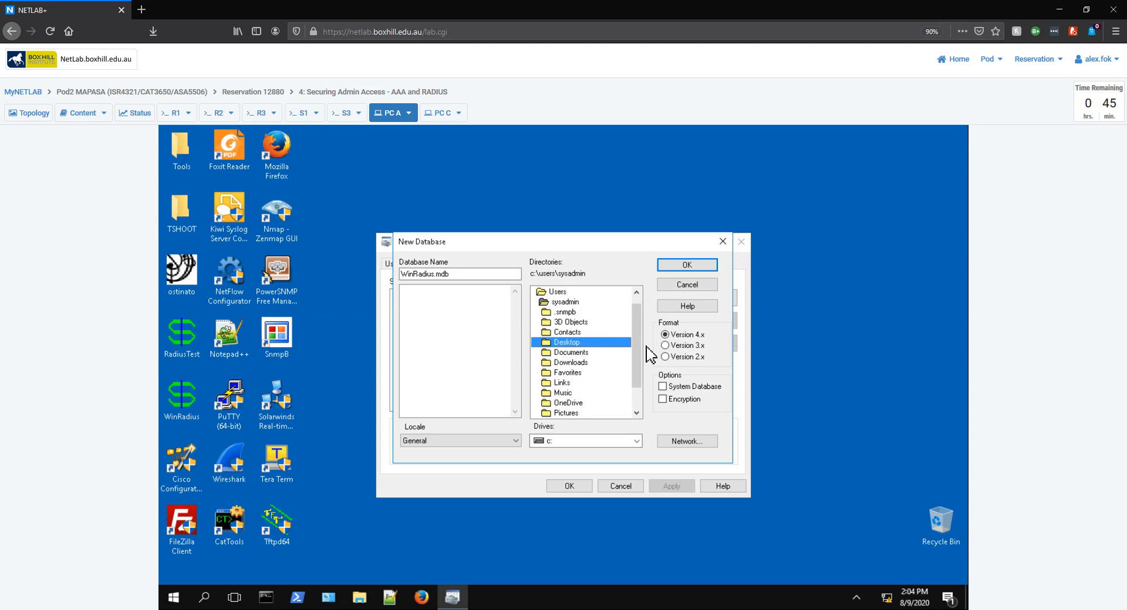
Step: Create WinRadius.mdb on the Desktop, dismiss the success message, and close the ODBC windows
scroll(642, 322, "up", 1)
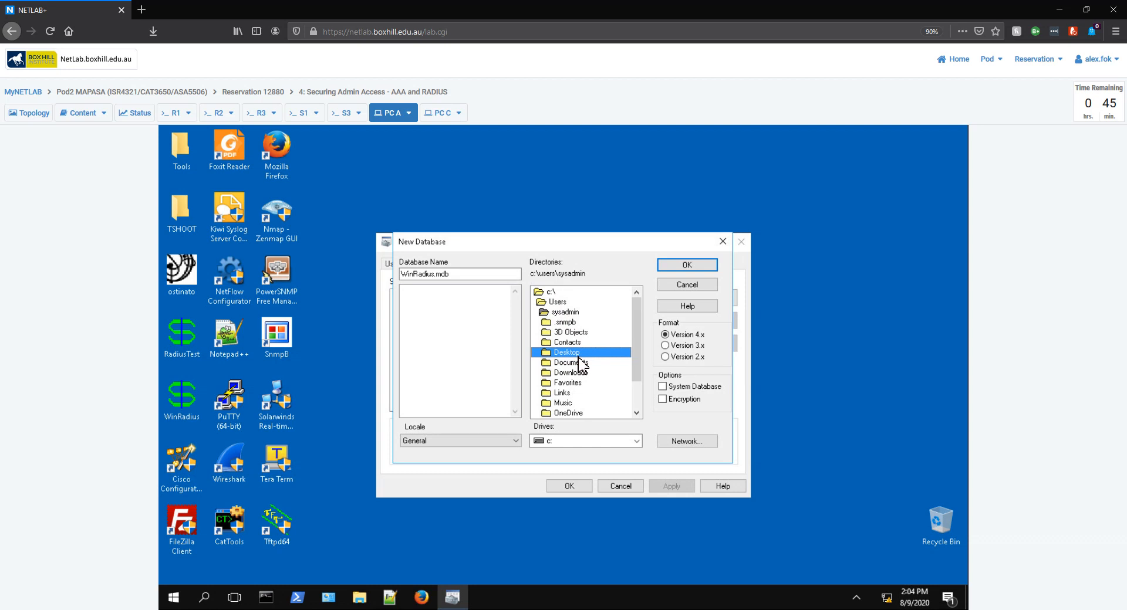
left_click(691, 265)
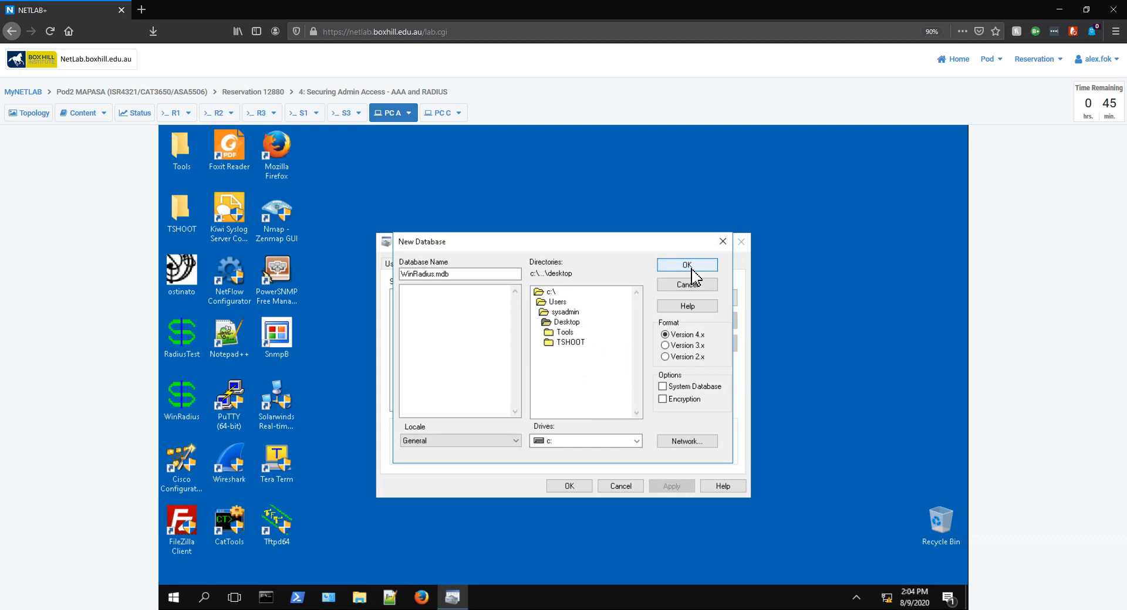
left_click(567, 322)
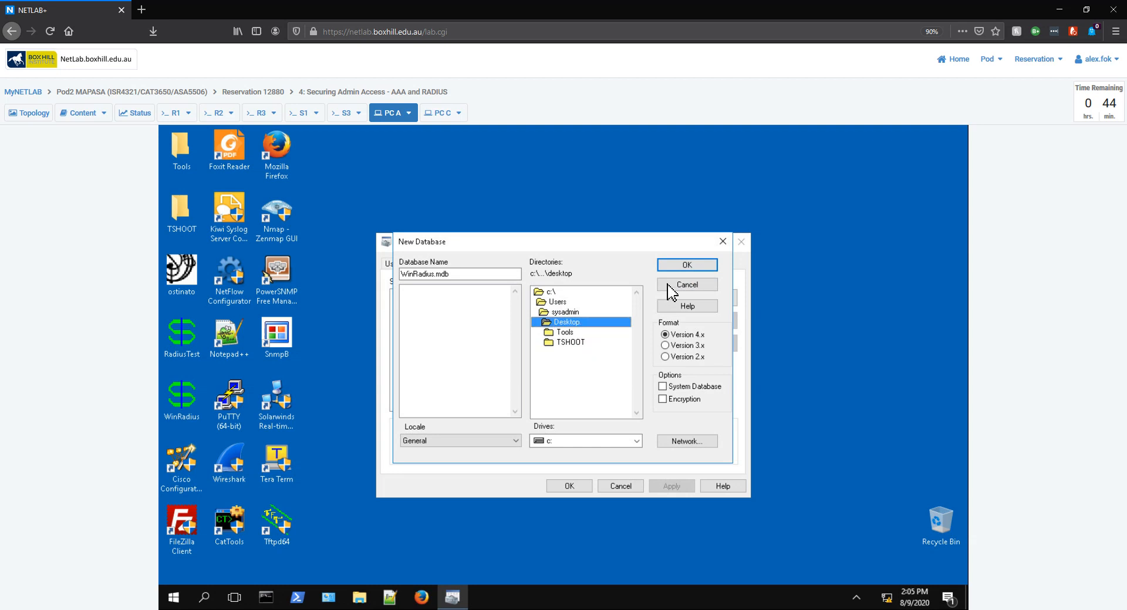
left_click(696, 267)
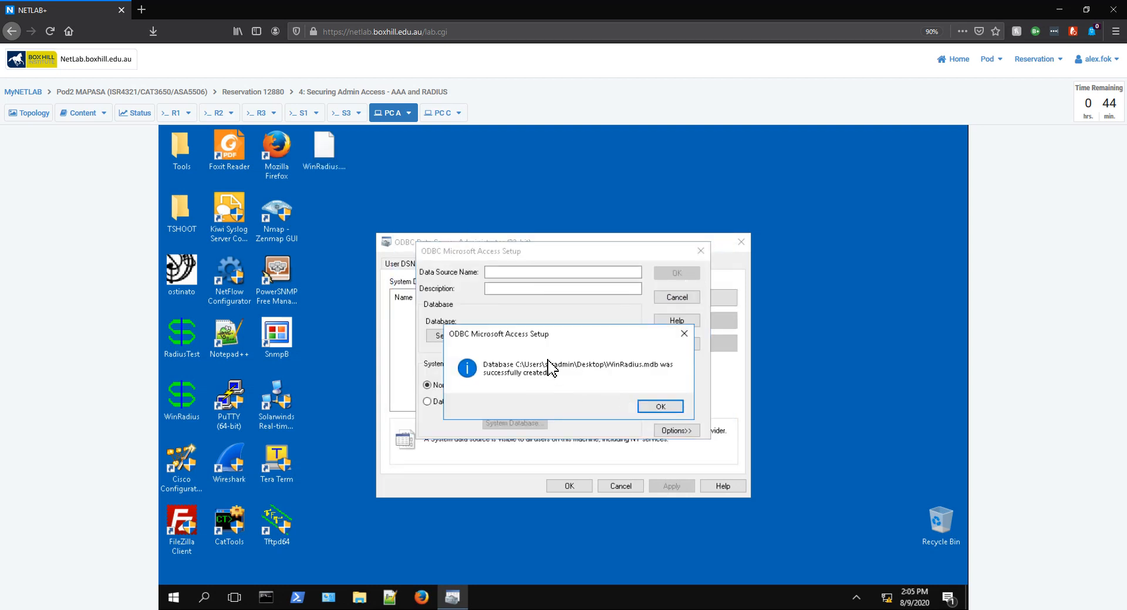
left_click(664, 407)
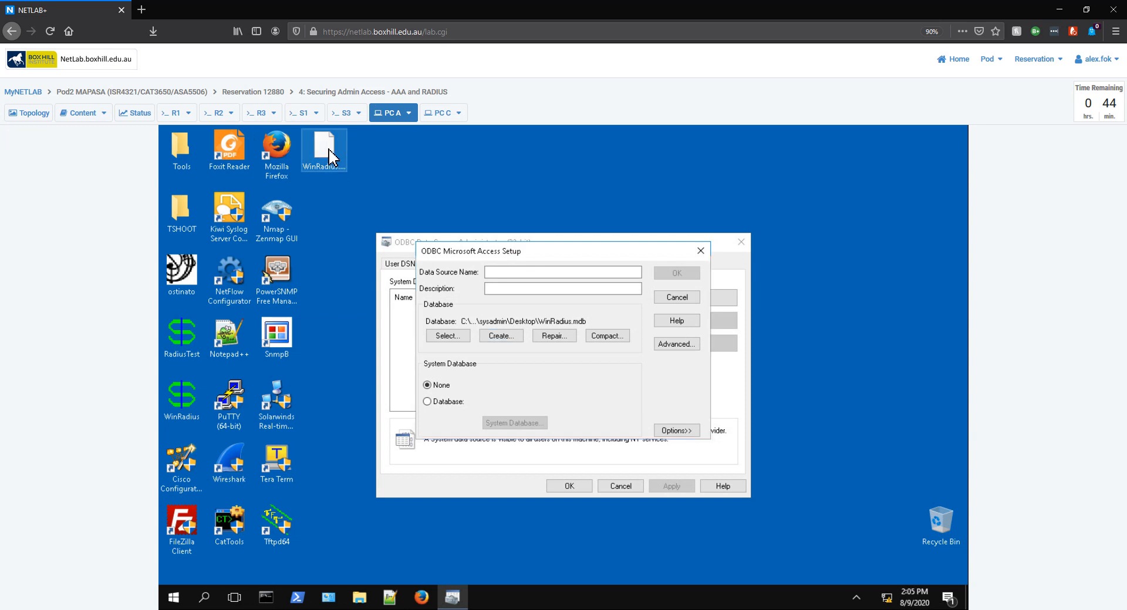
left_click(700, 250)
left_click(738, 243)
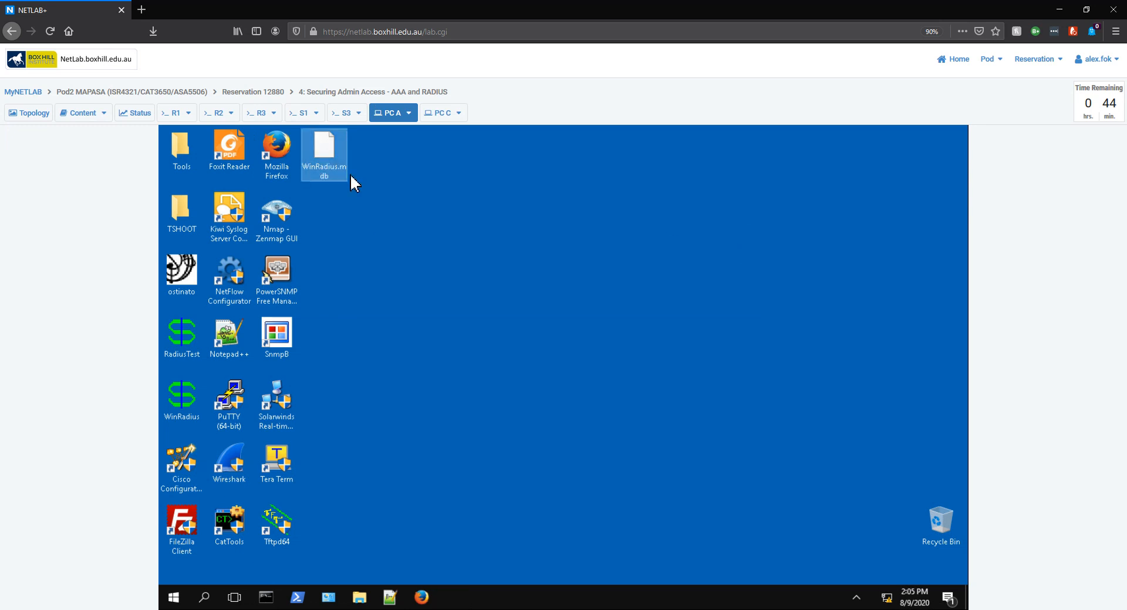
Step: Launch WinRadius as administrator and change its System RADIUS IP from 0.0.0.0 to 192.168.1.3
double_click(190, 419)
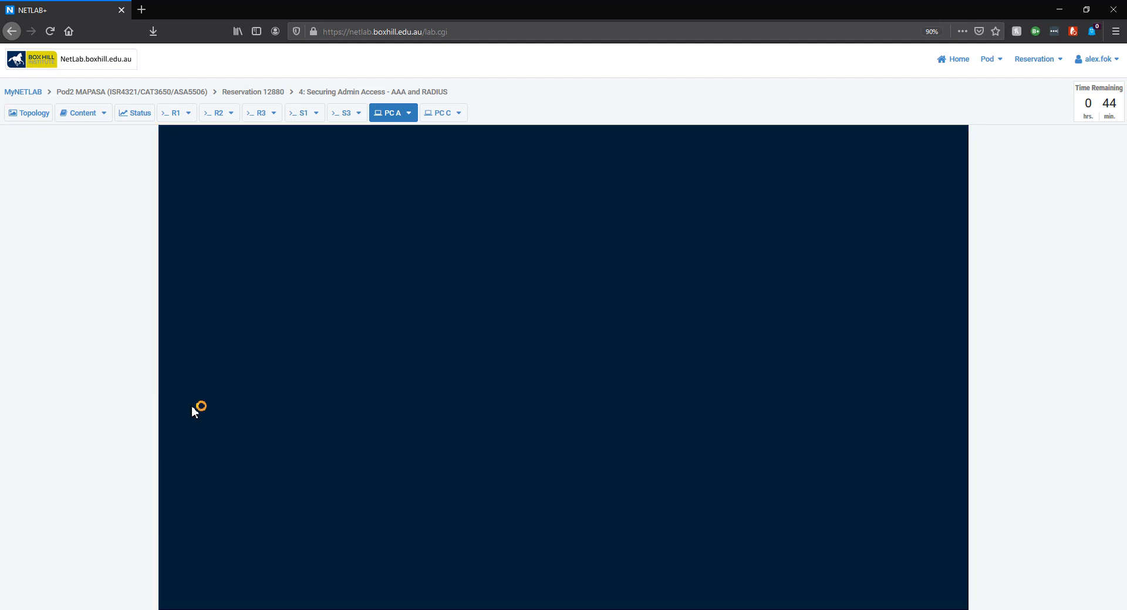
left_click(499, 454)
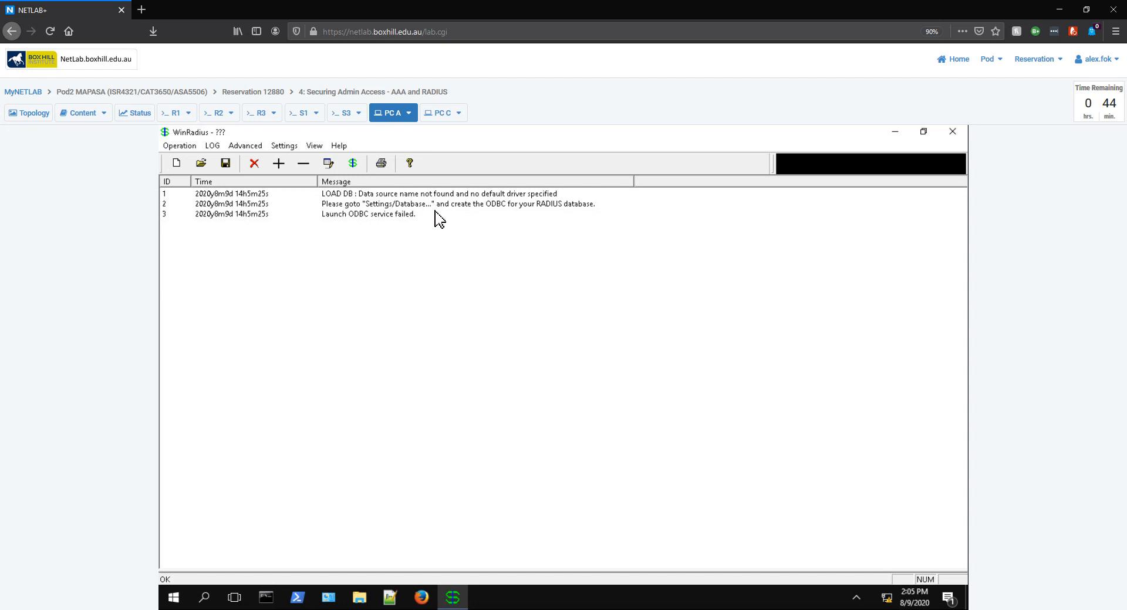
left_click(285, 147)
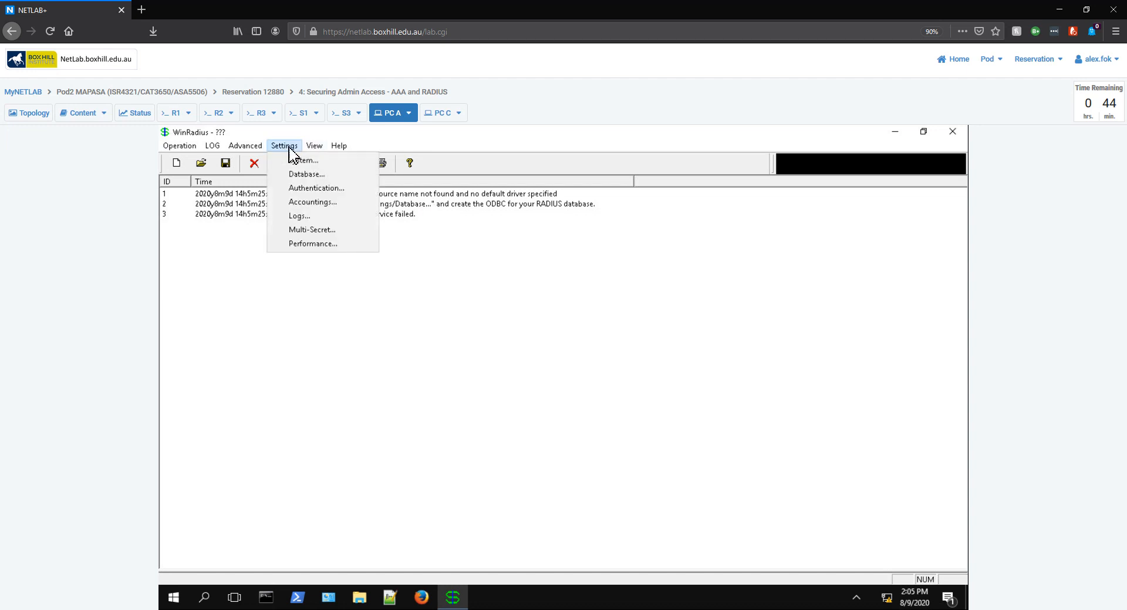
left_click(318, 164)
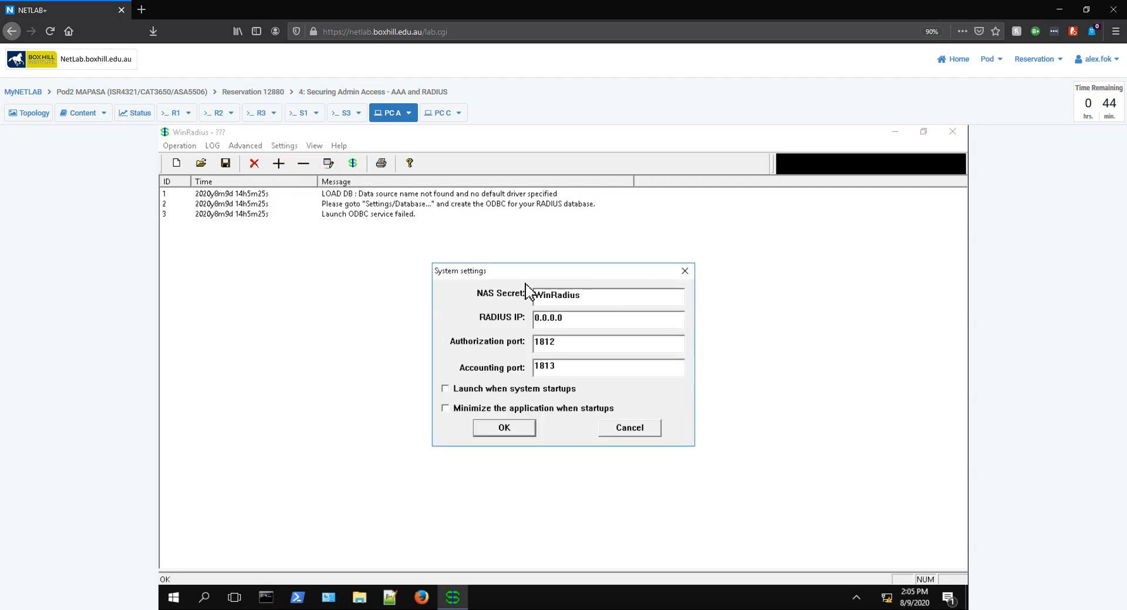
left_click(570, 320)
left_click_drag(570, 320, 510, 323)
type("192.168.1.3")
left_click(517, 429)
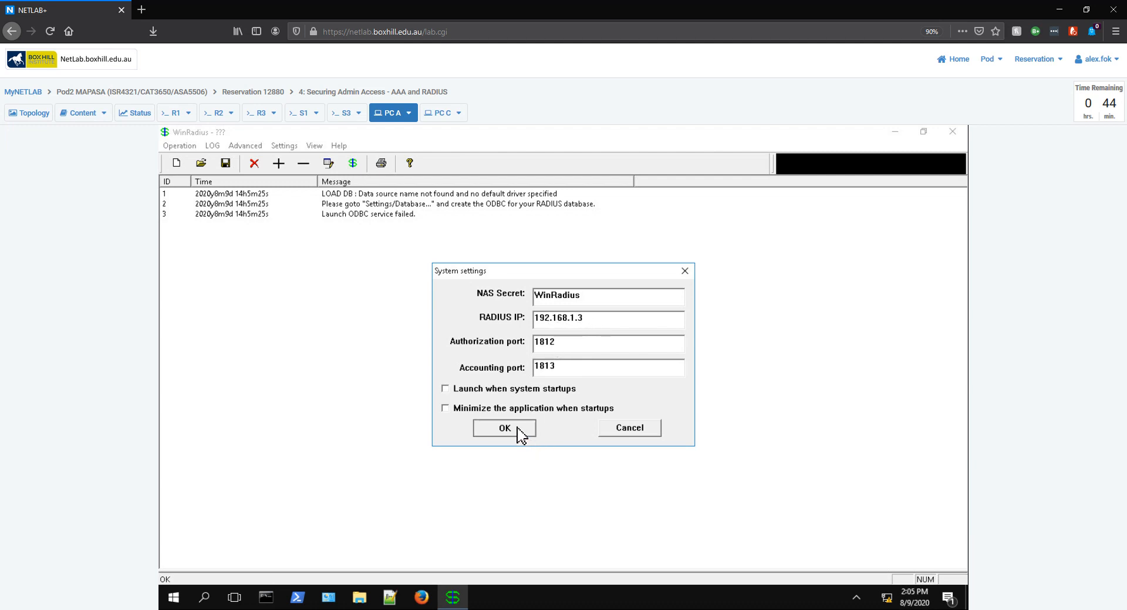
Step: Configure the WinRadius ODBC data source automatically in the Database settings
left_click(290, 146)
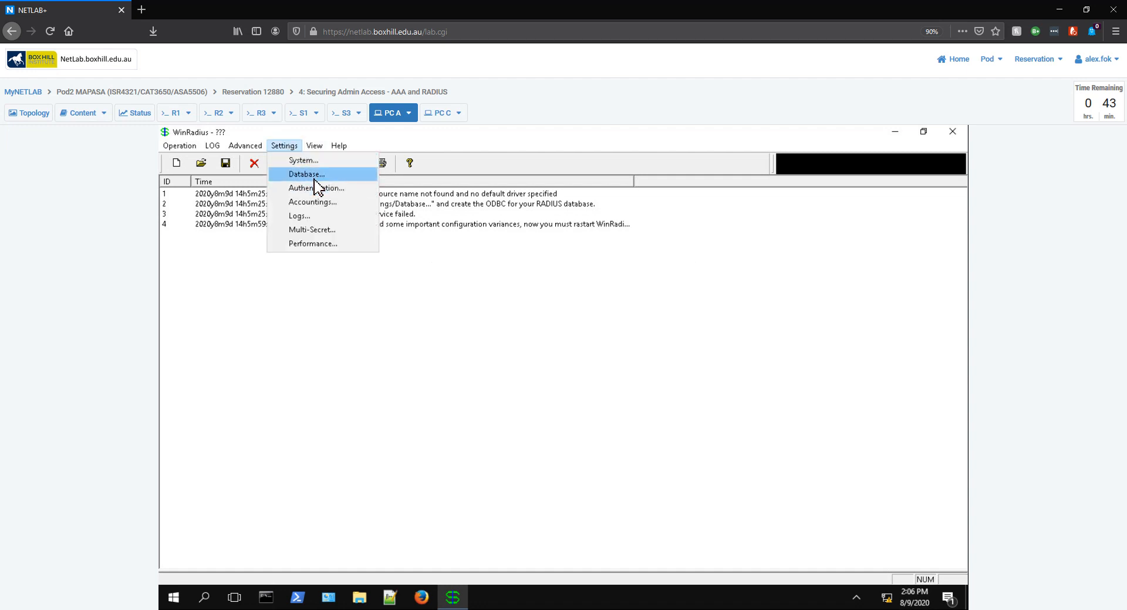
left_click(316, 176)
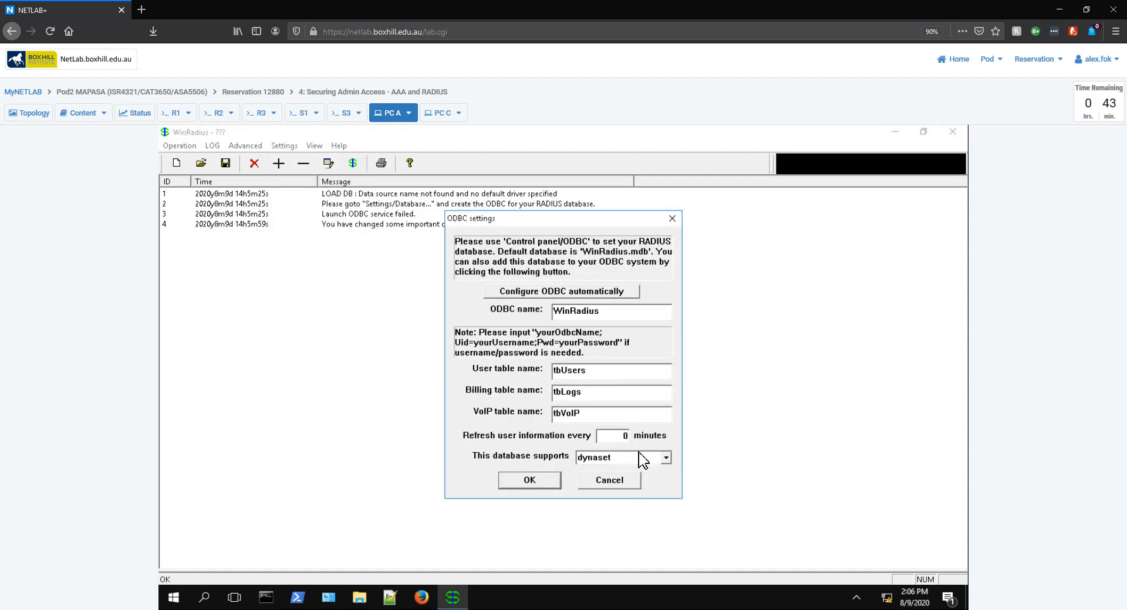
left_click(596, 291)
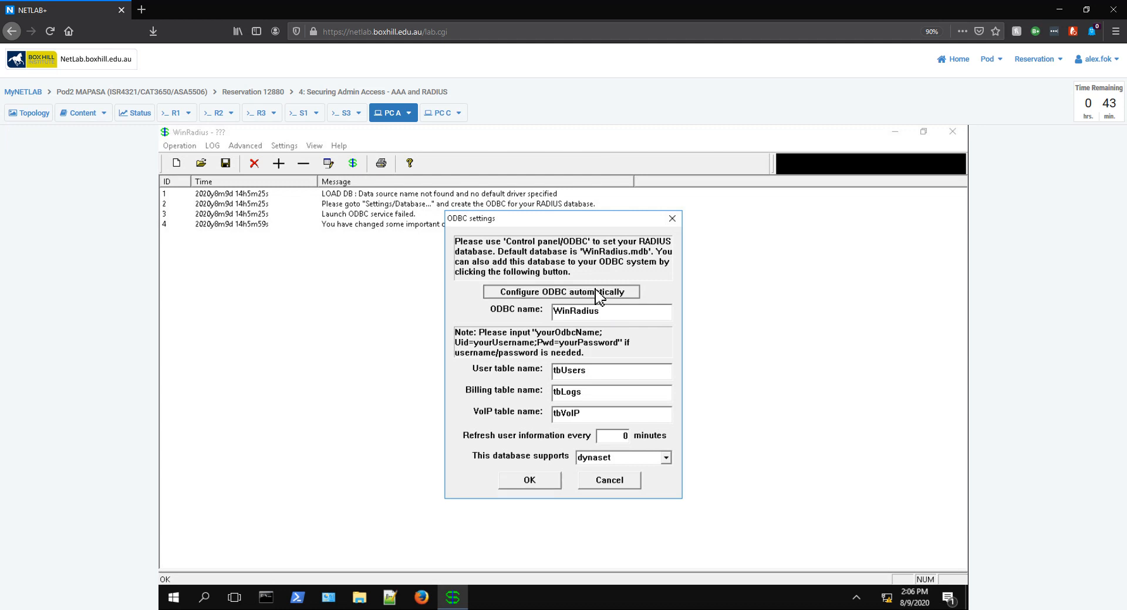
left_click(530, 481)
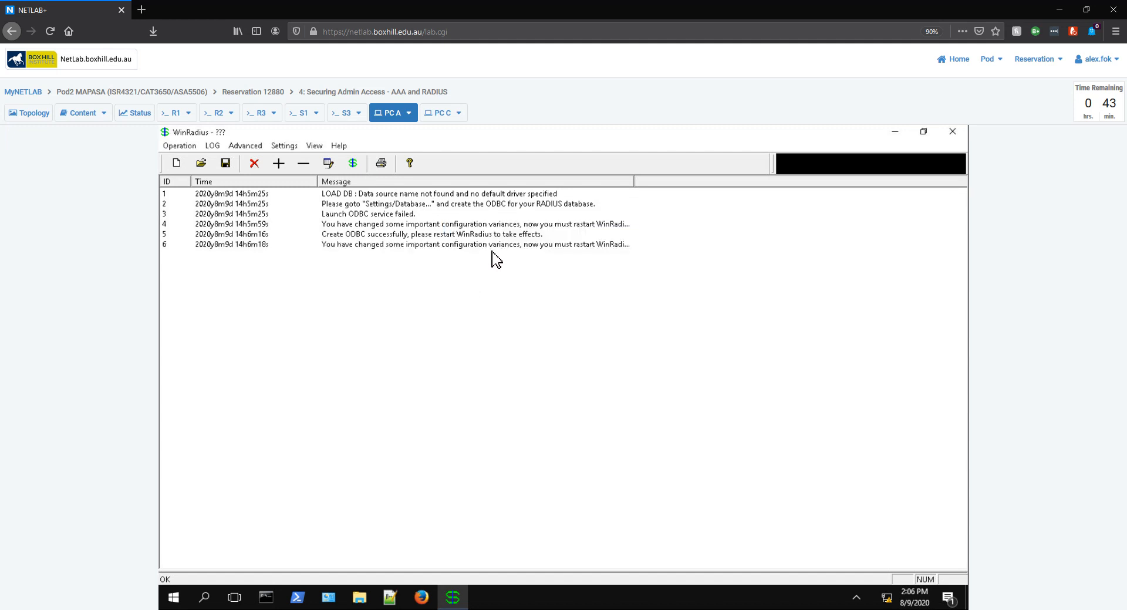
Step: Create the RADIUS tables via Advanced > Create Radius Table
left_click(253, 154)
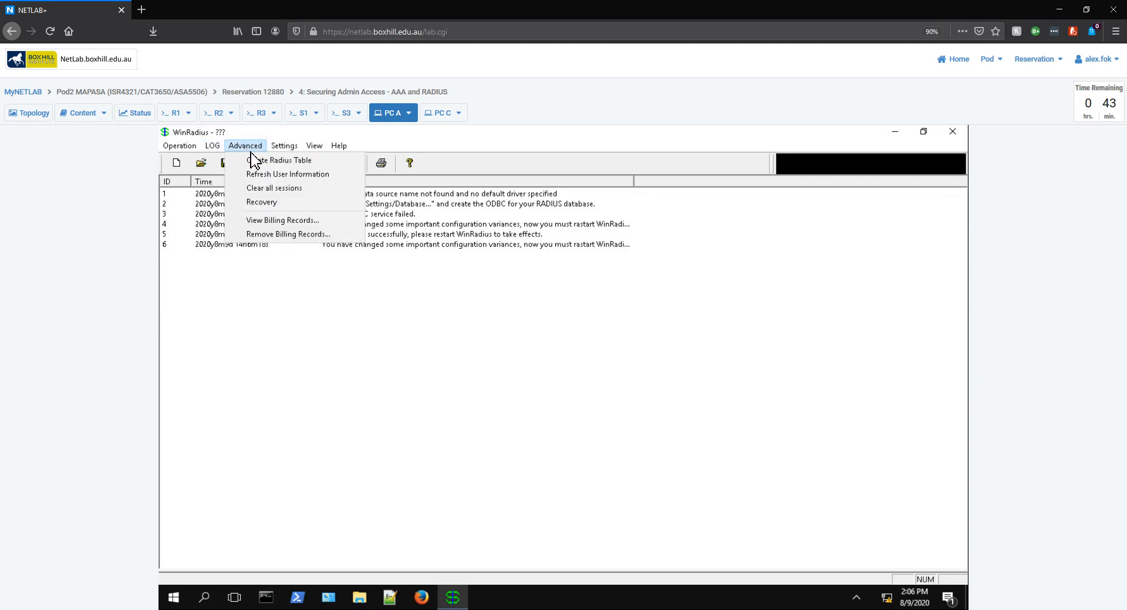
left_click(260, 170)
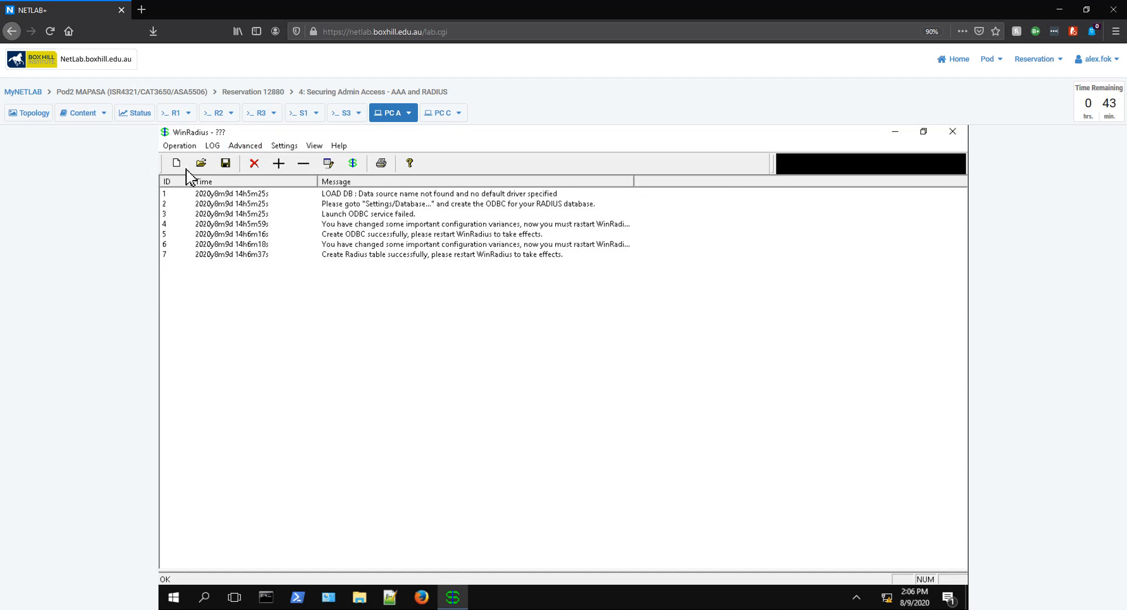
left_click(180, 147)
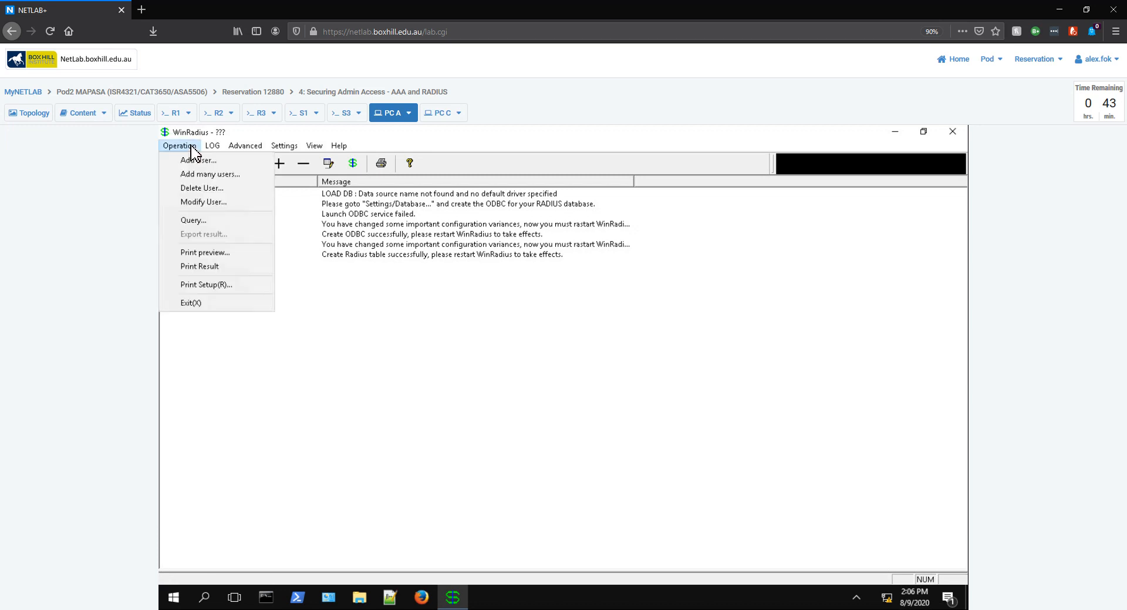
Step: Exit WinRadius and relaunch it from the desktop with admin rights
left_click(202, 304)
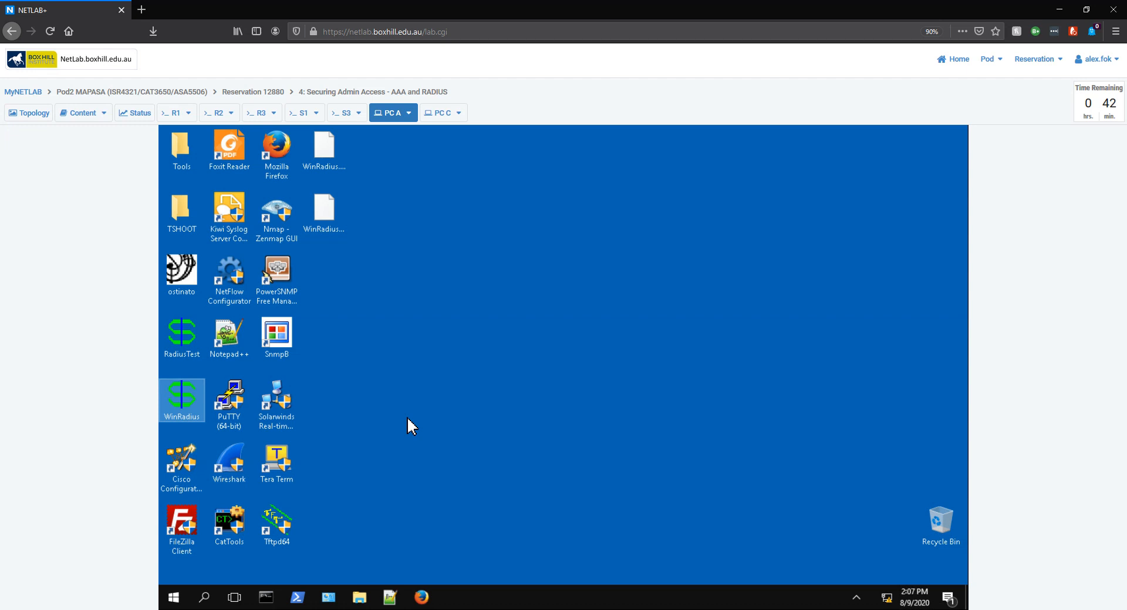
double_click(188, 411)
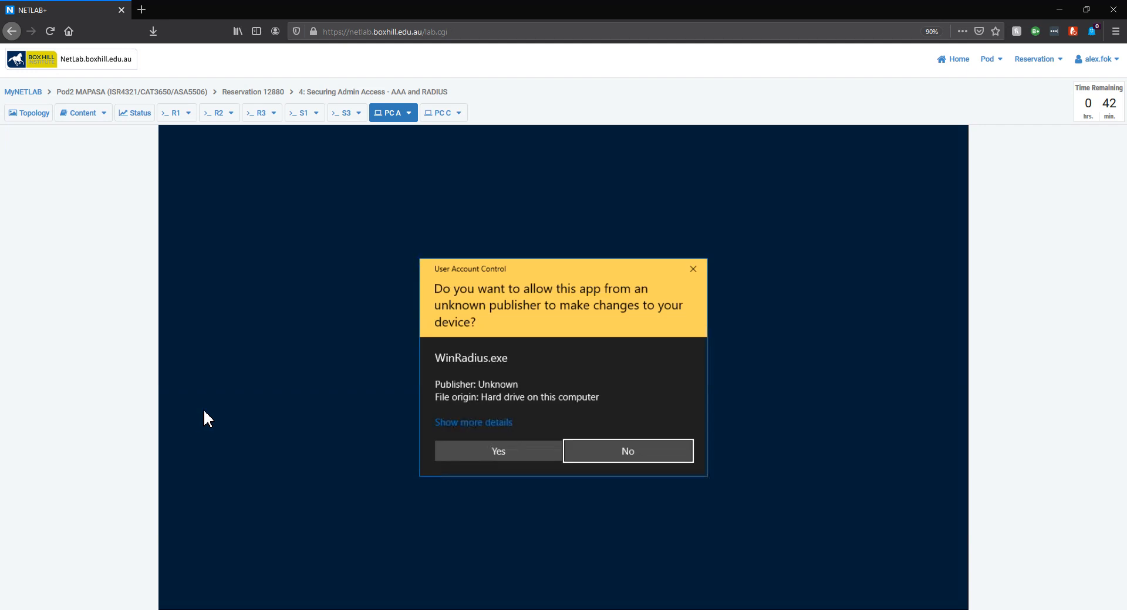
left_click(481, 455)
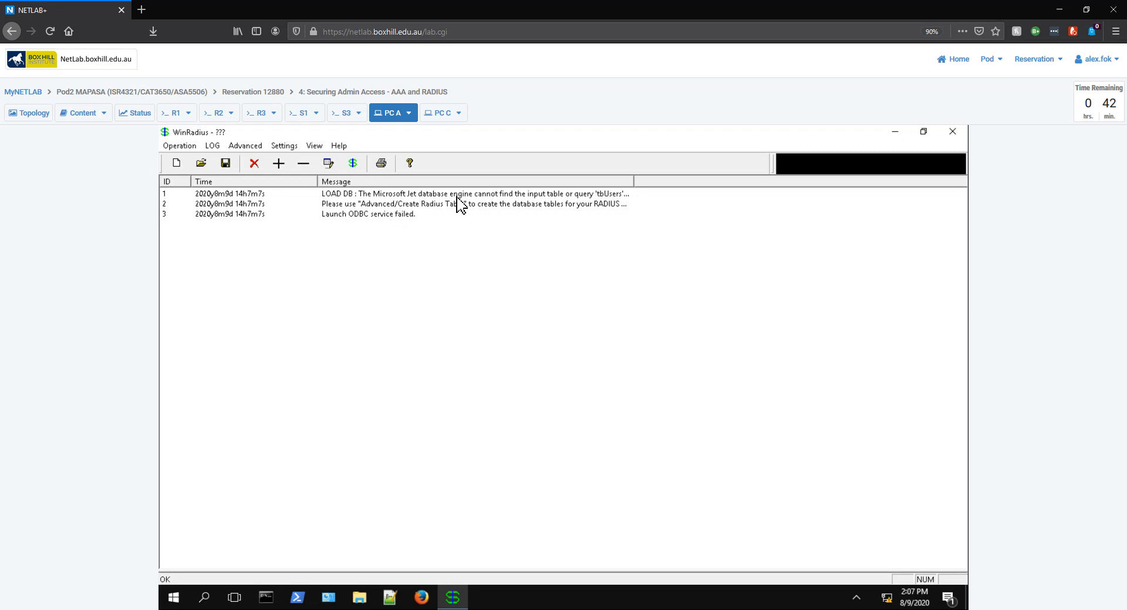
Step: Review the tbUsers and ODBC error messages, then reapply the System settings
left_click(520, 195)
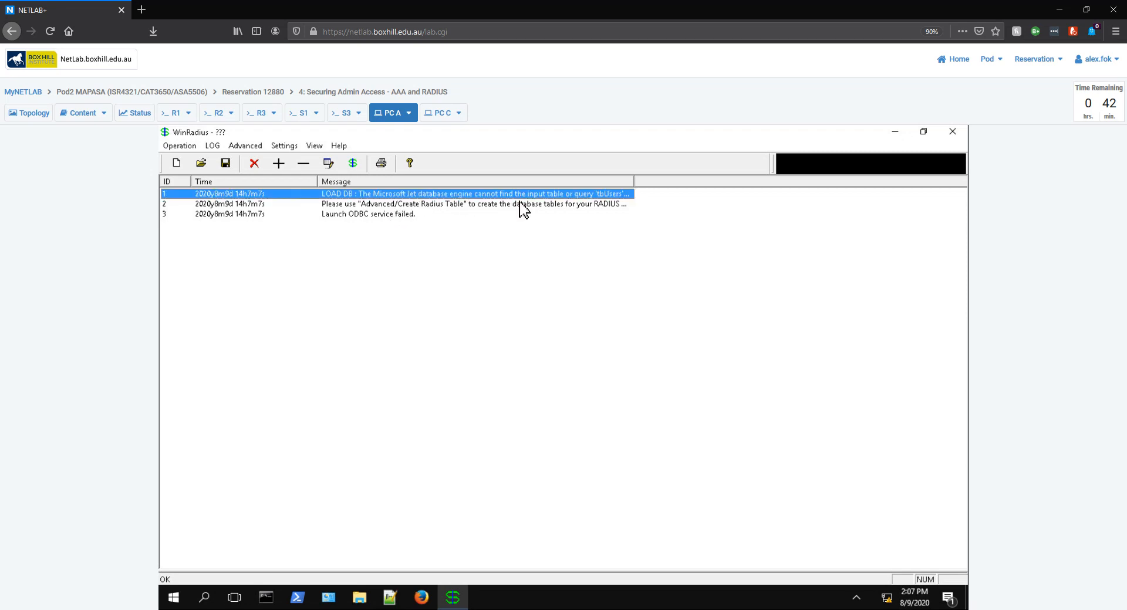
left_click(413, 215)
left_click(284, 145)
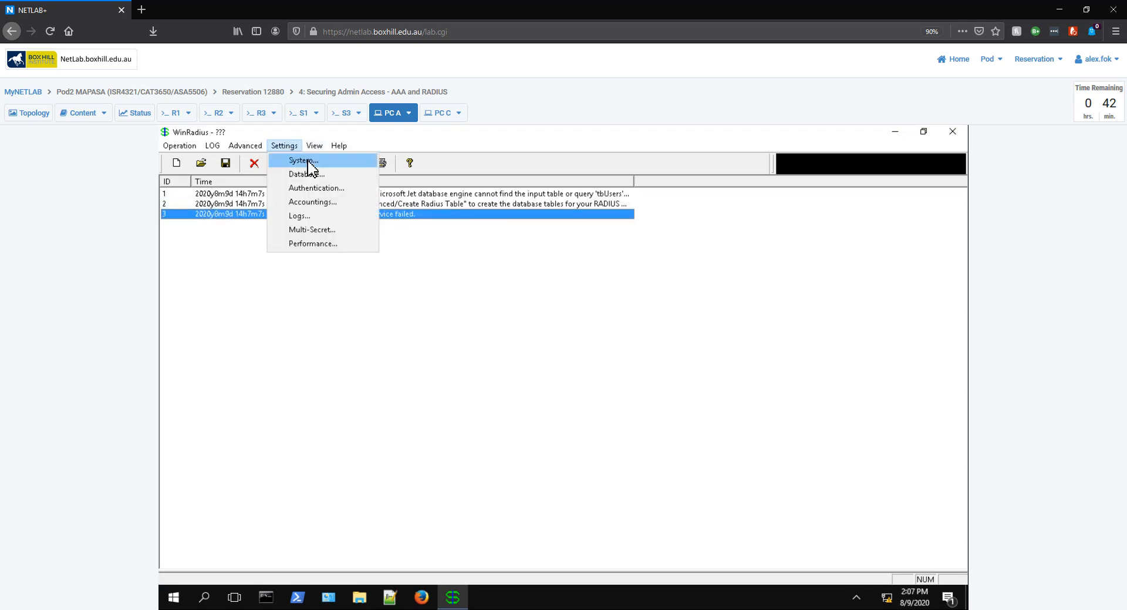
left_click(303, 160)
left_click(503, 431)
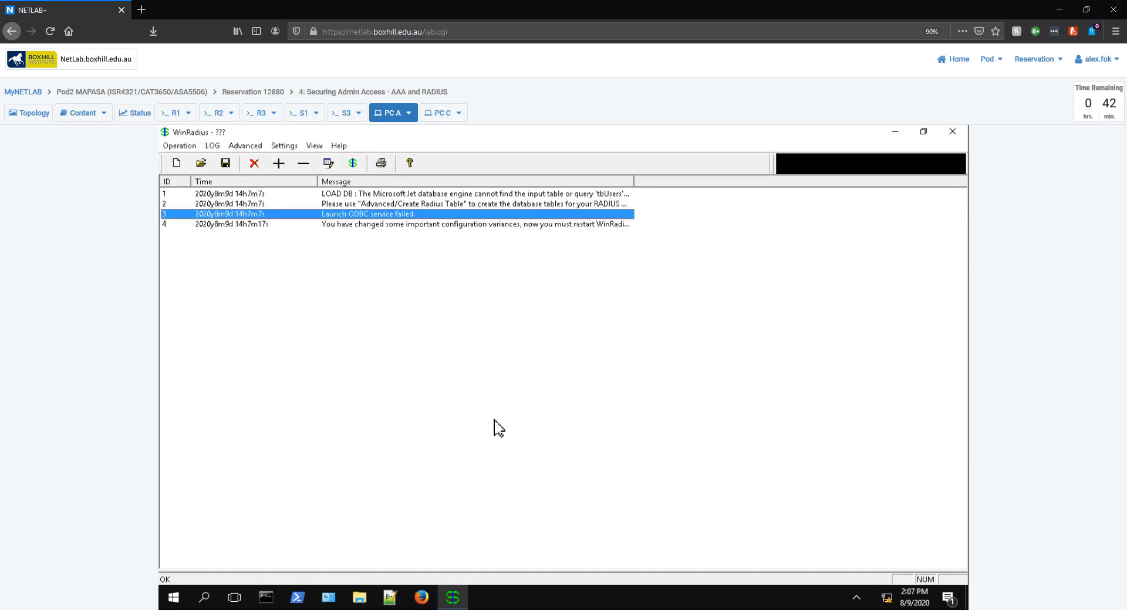
Step: Recreate the ODBC data source automatically from the Database settings
left_click(281, 145)
left_click(314, 174)
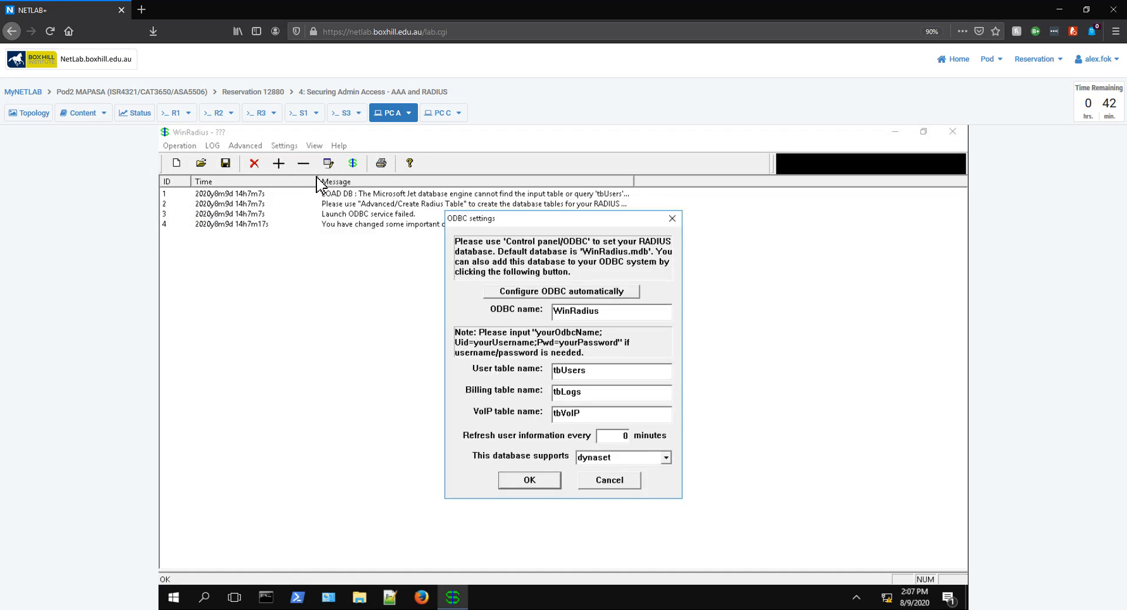
left_click(552, 296)
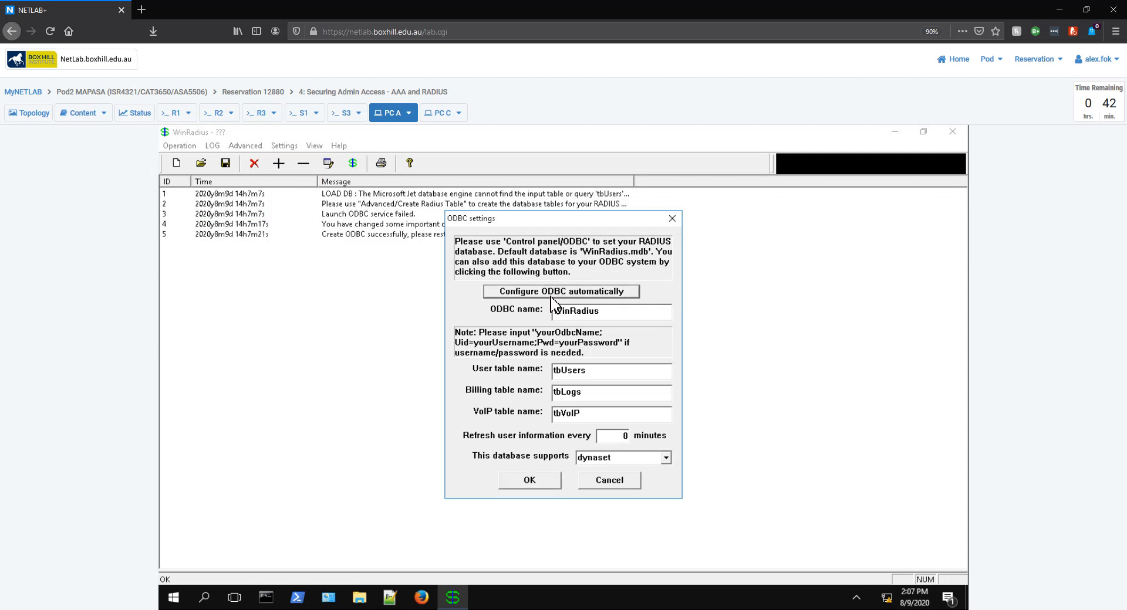
left_click(553, 297)
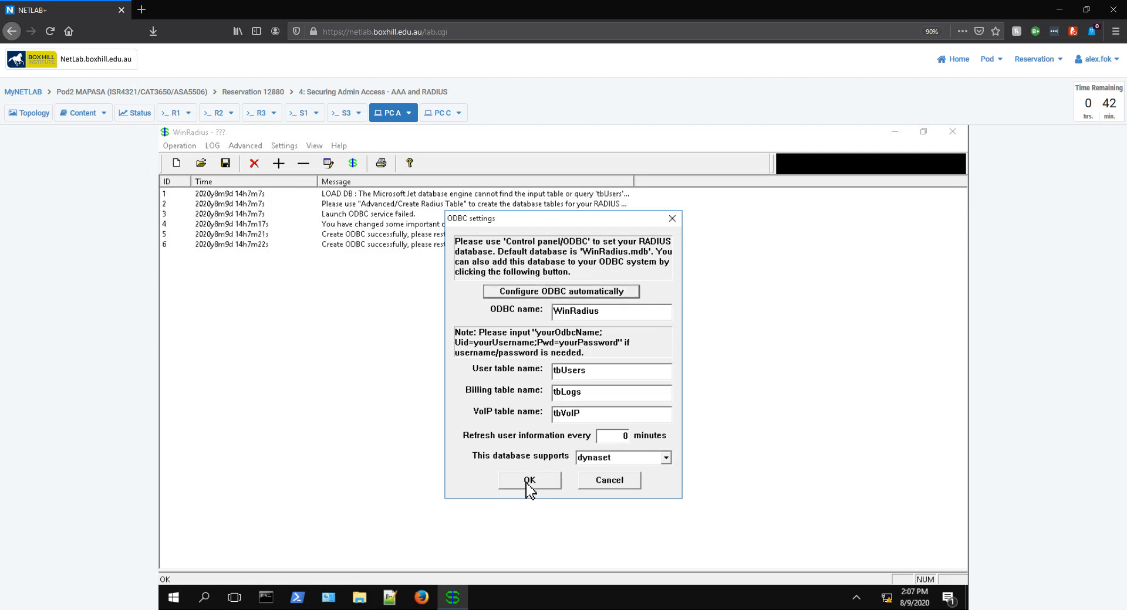
left_click(528, 481)
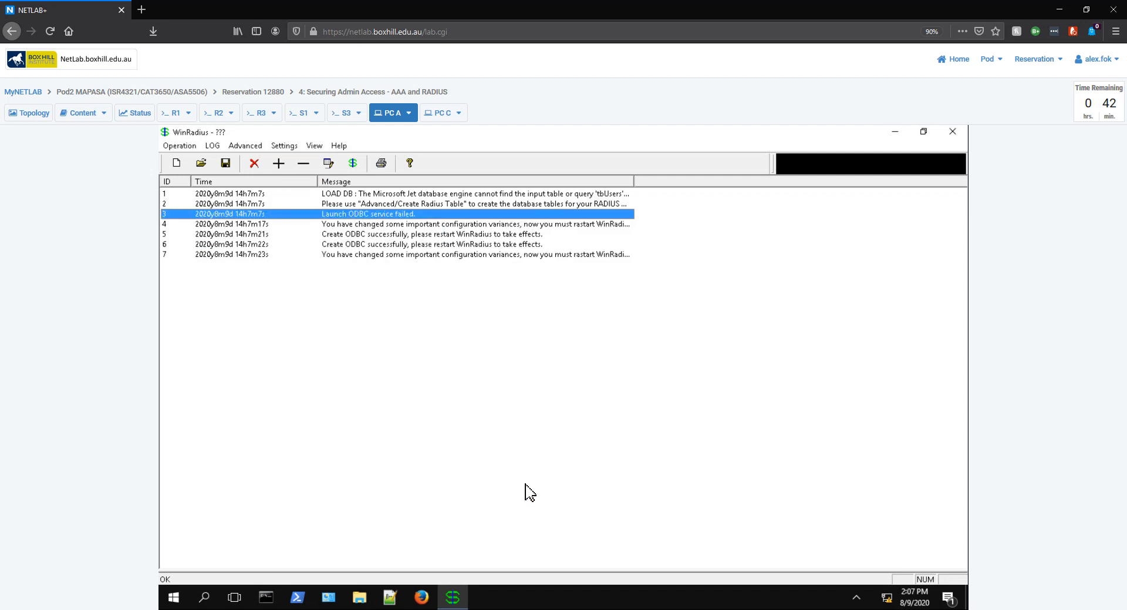
Step: Create the RADIUS tables again via Advanced > Create Radius Table
left_click(260, 147)
left_click(261, 158)
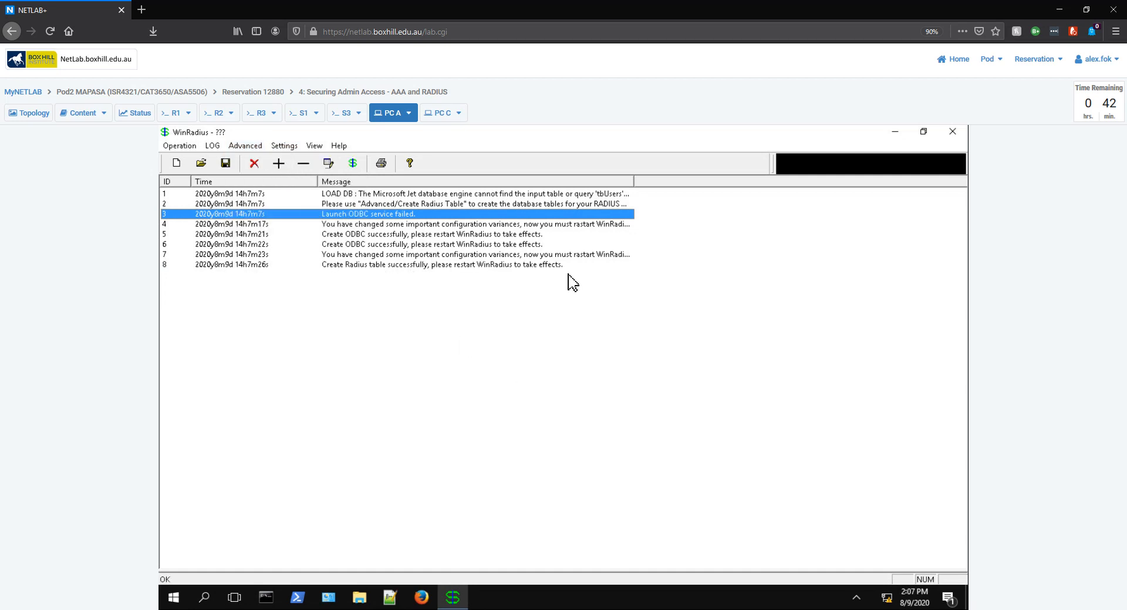
left_click(179, 145)
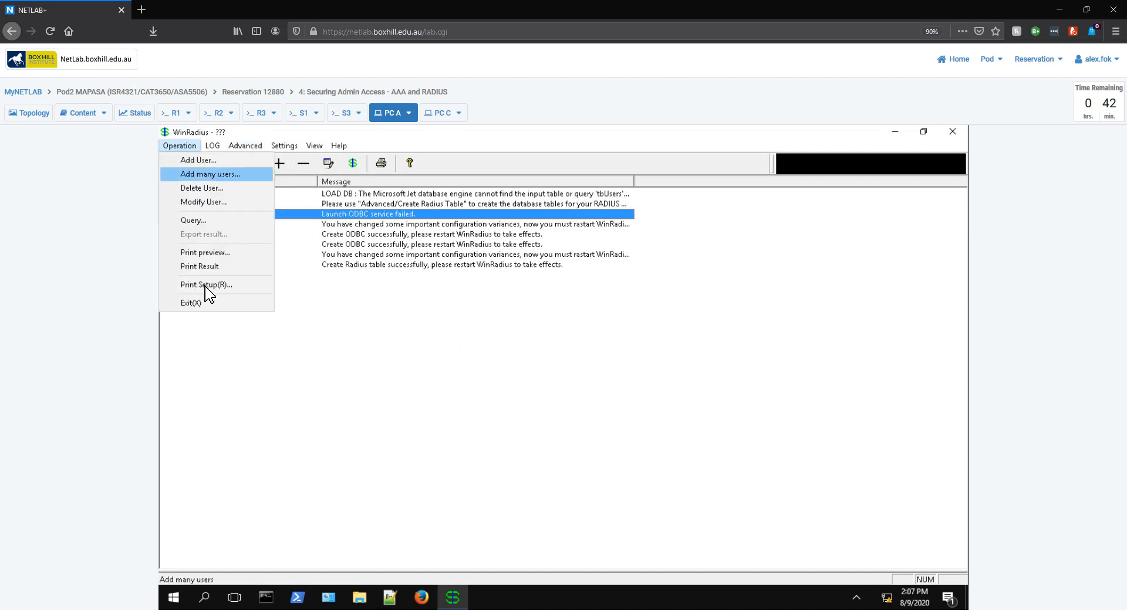
left_click(191, 303)
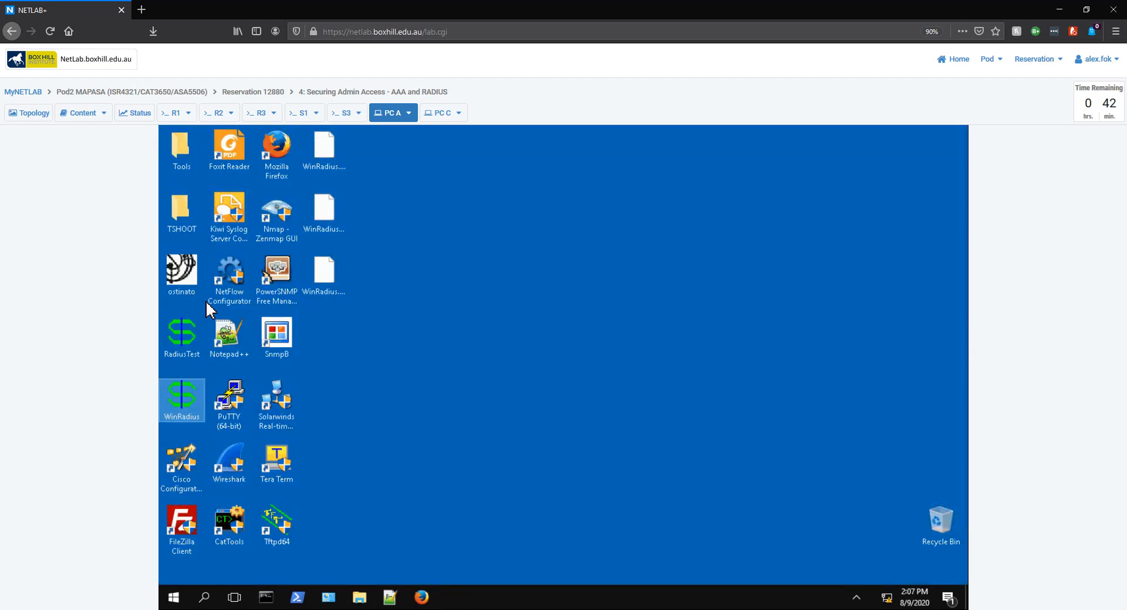
double_click(194, 421)
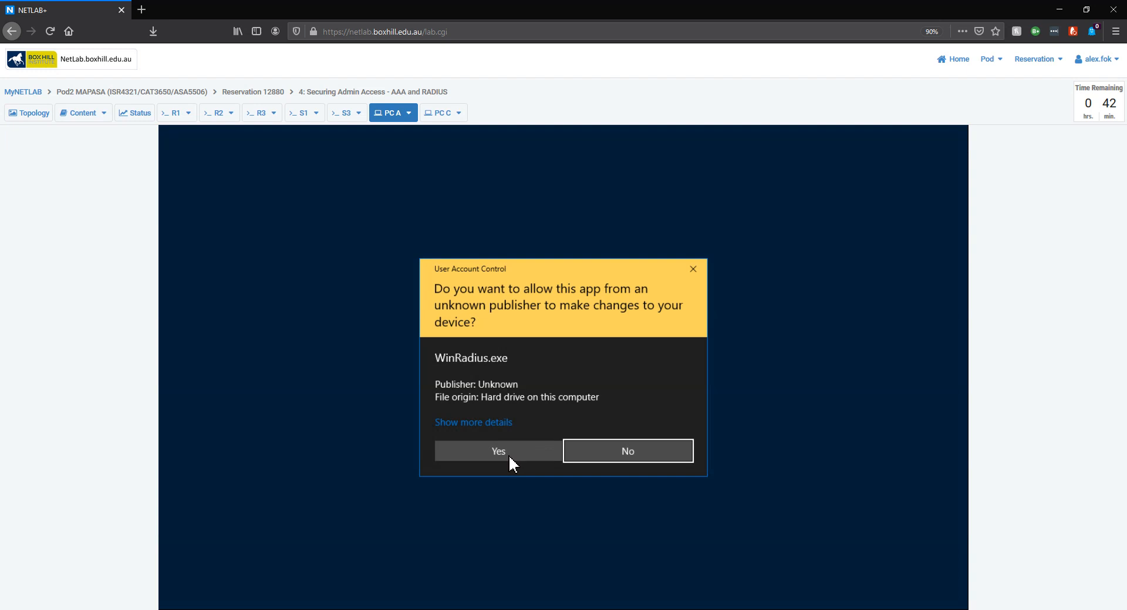
left_click(508, 455)
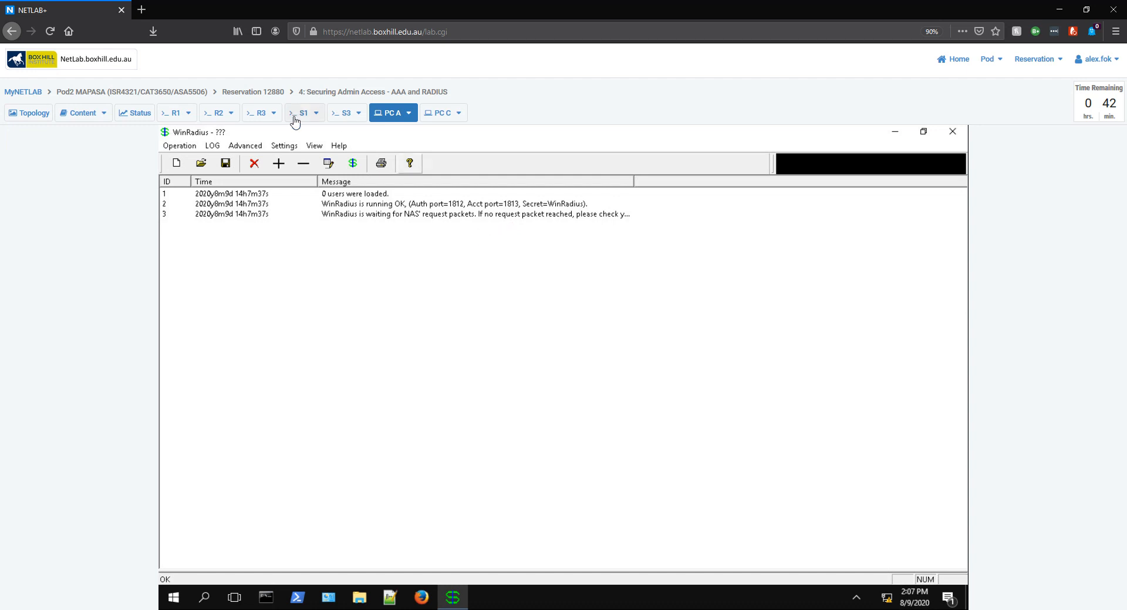
left_click(284, 149)
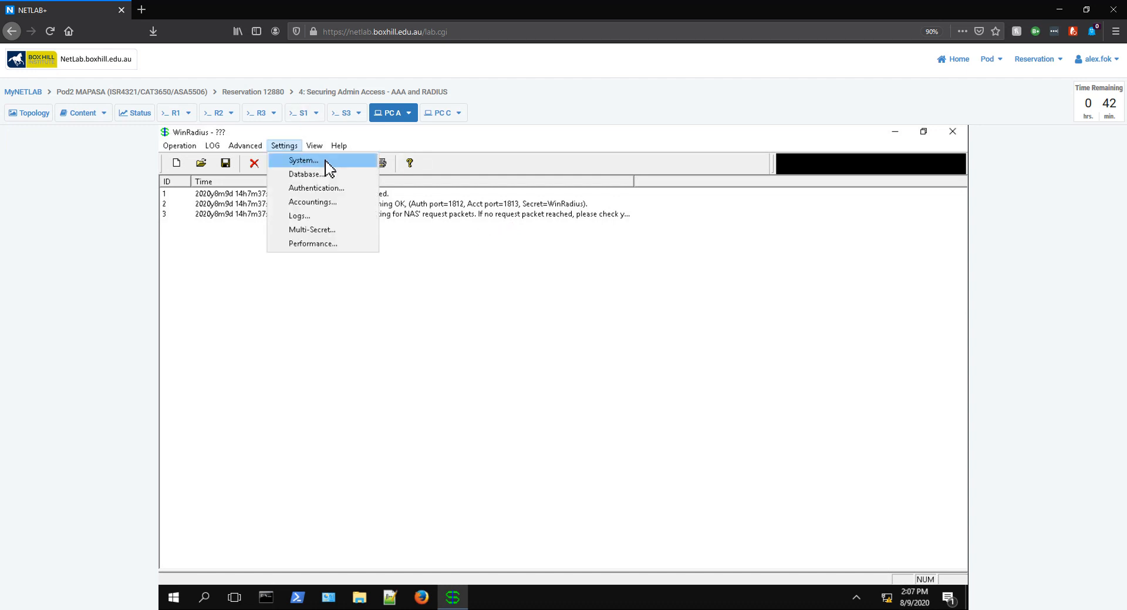
left_click(326, 161)
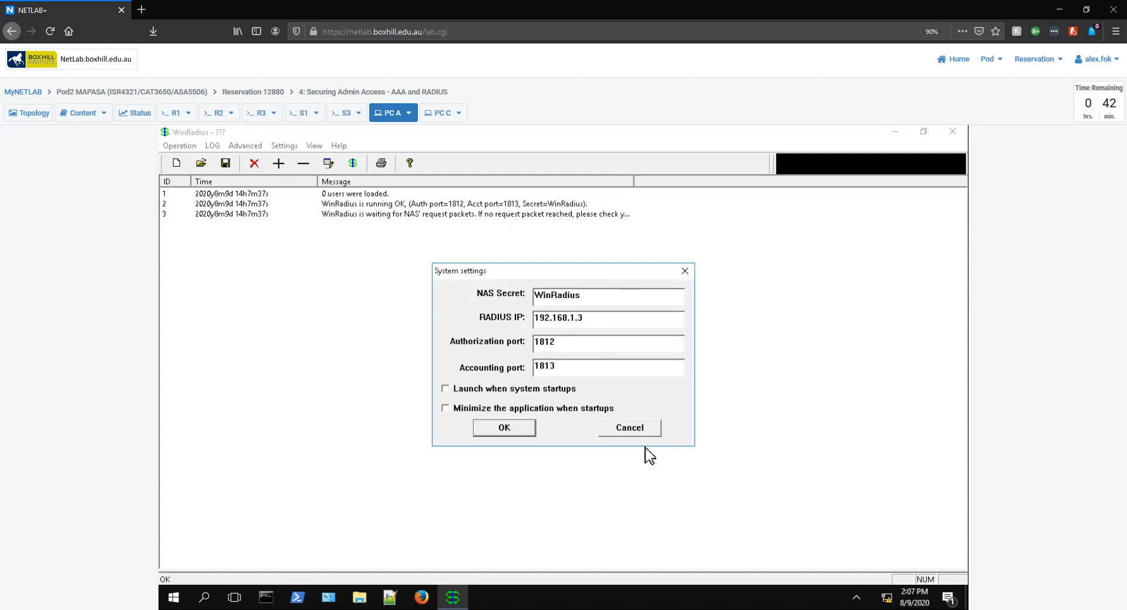
left_click(631, 429)
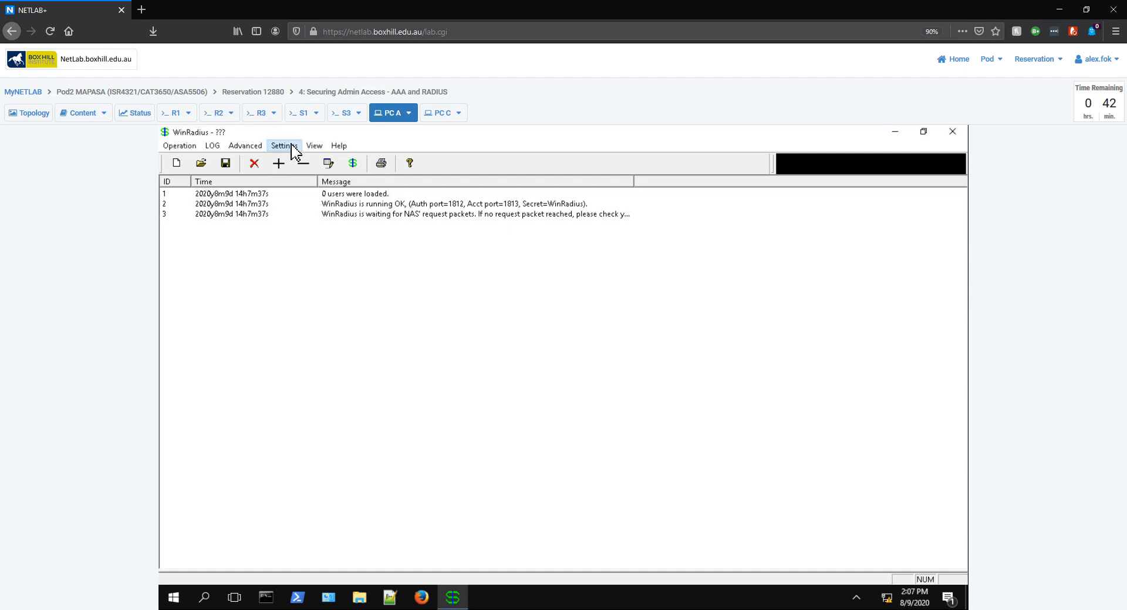
left_click(315, 146)
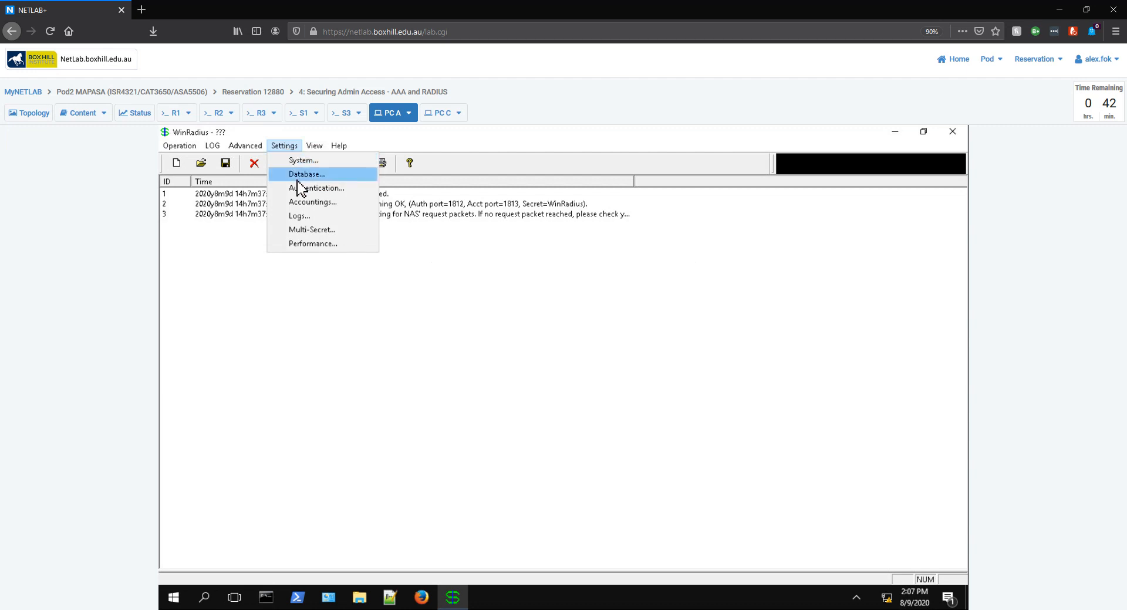
left_click(418, 311)
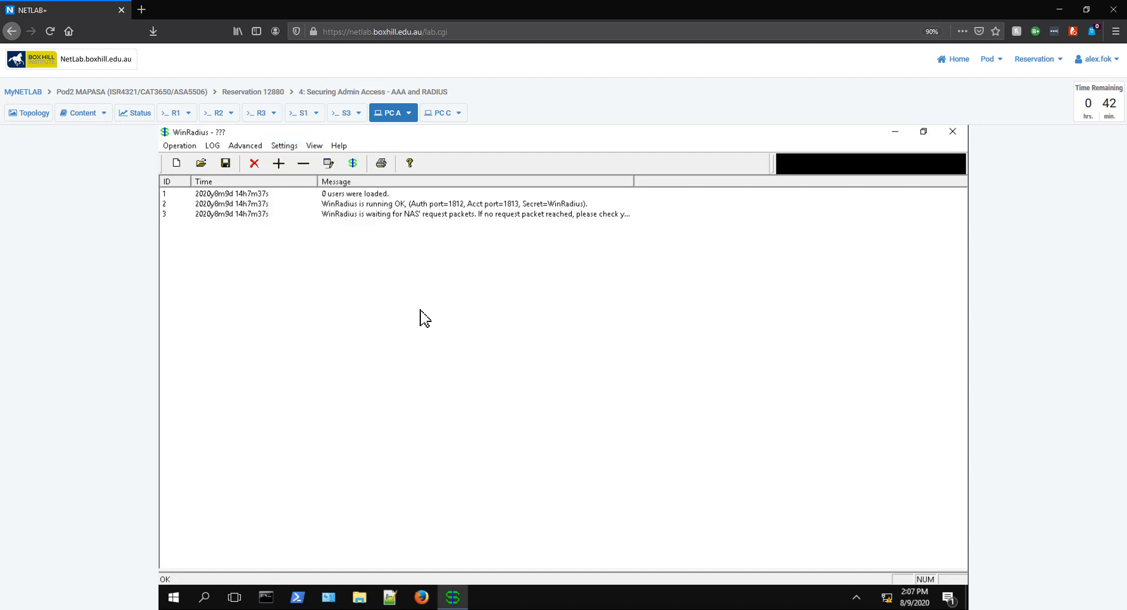
left_click(247, 146)
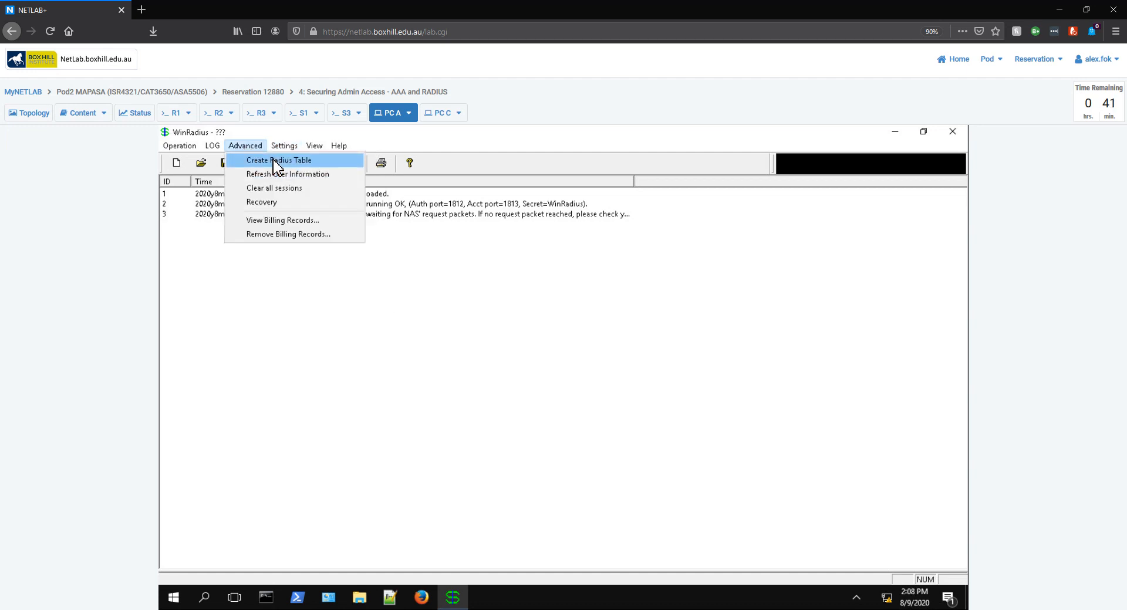
left_click(466, 461)
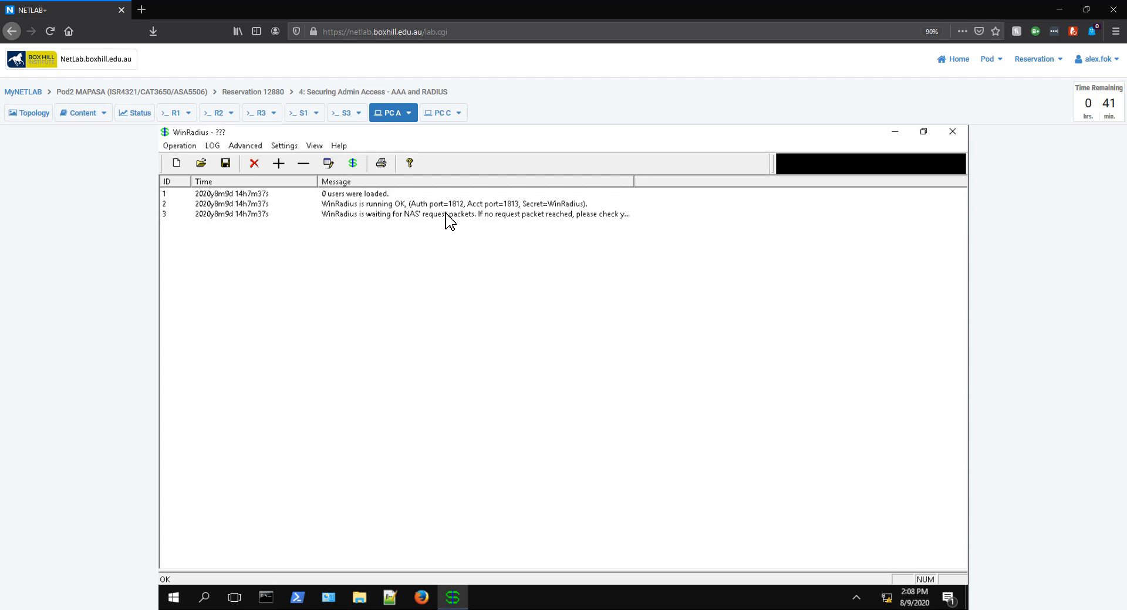
Step: Add RADIUS user test with its password, then exit WinRadius
left_click(279, 164)
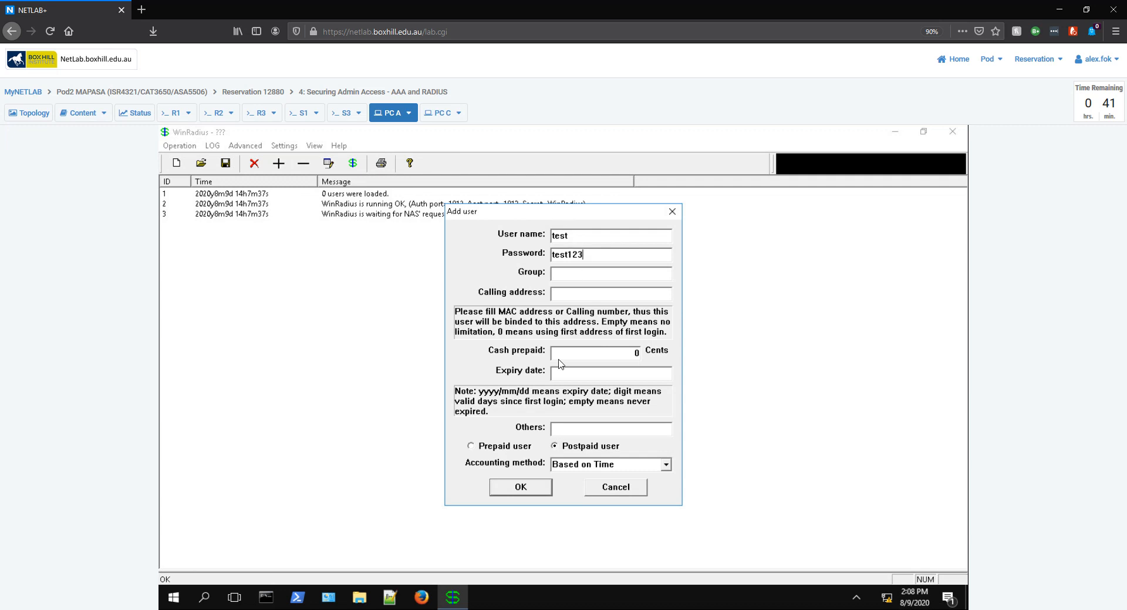
left_click(529, 487)
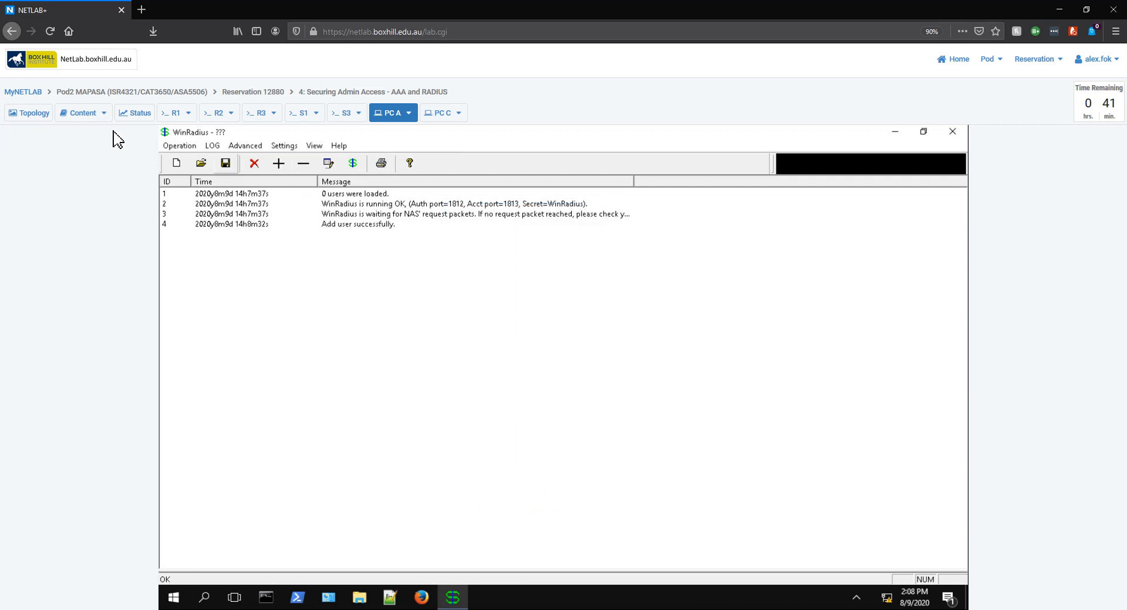
left_click(175, 148)
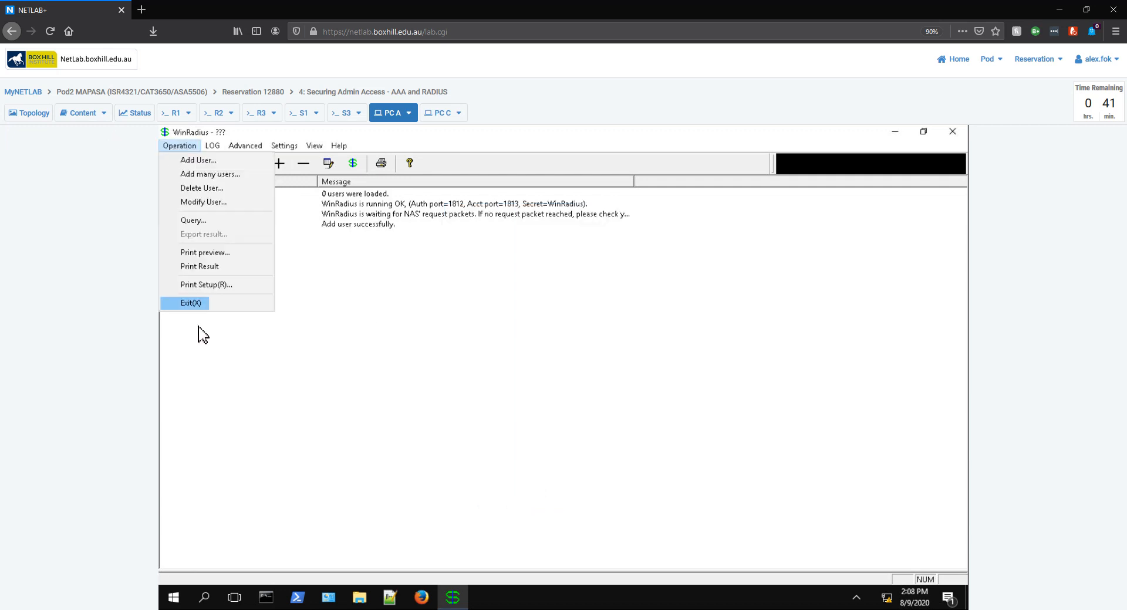
left_click(201, 305)
Step: Relaunch WinRadius as administrator and move its window to the right side
double_click(191, 416)
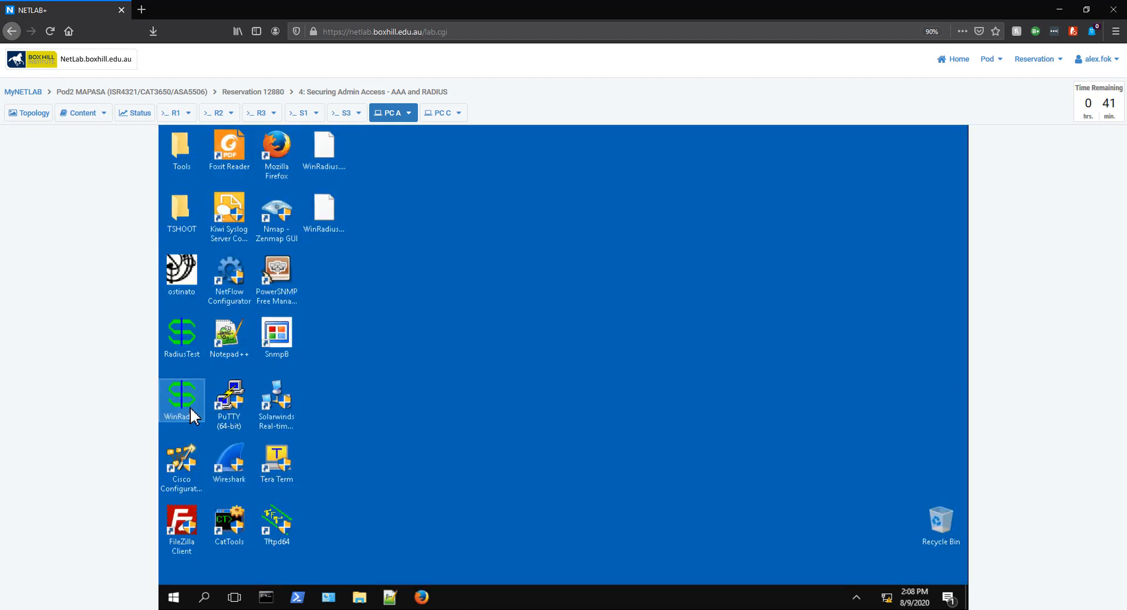
left_click(455, 452)
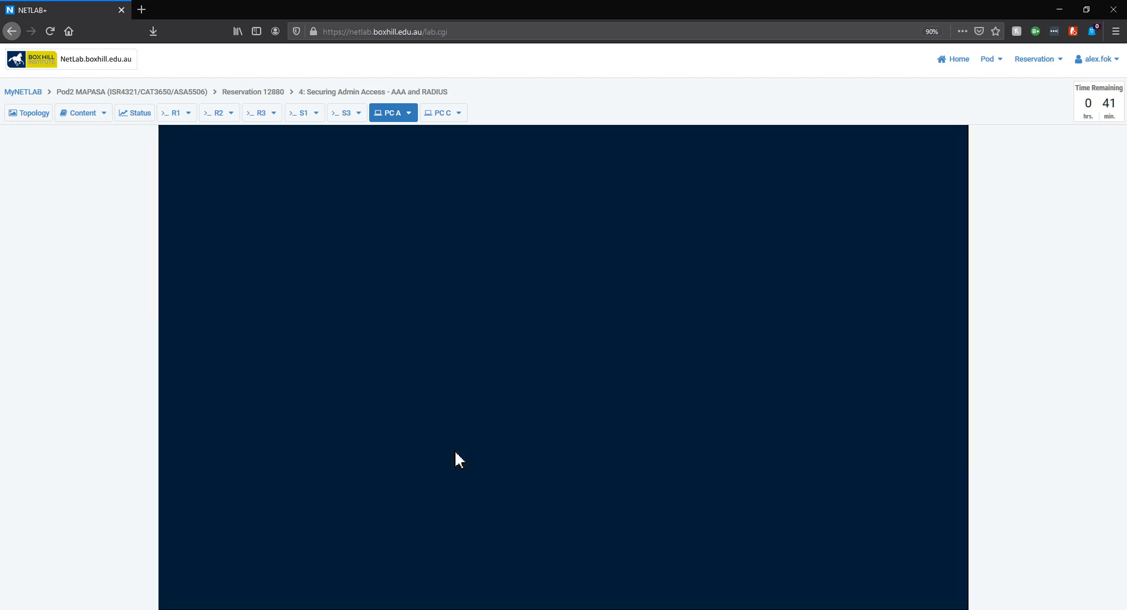
left_click_drag(482, 134, 733, 175)
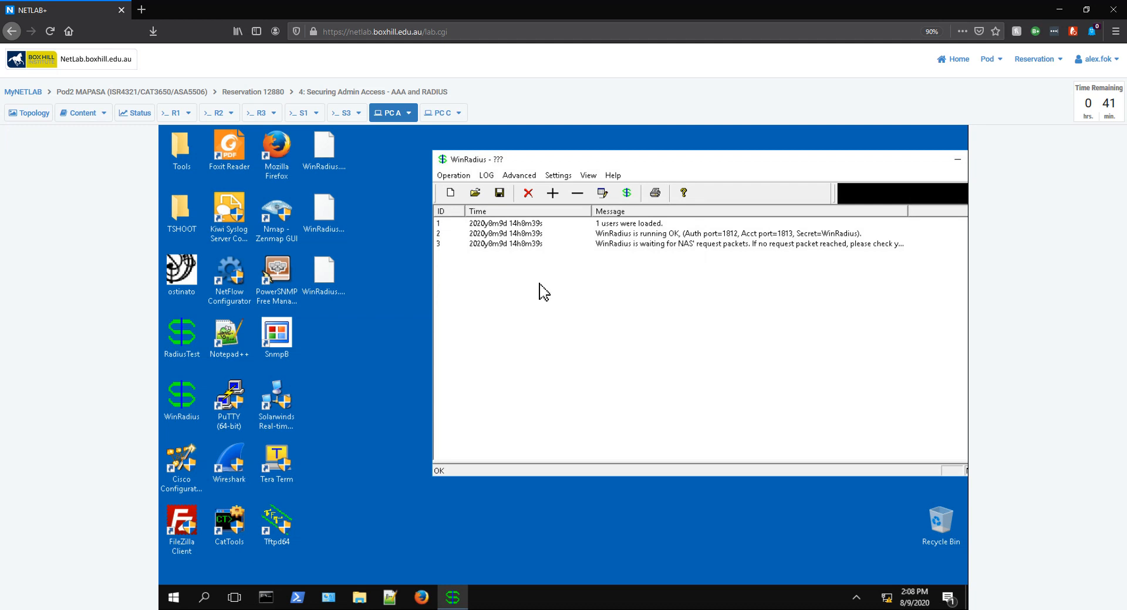
Step: Run RadiusTest against Radius IP 192.168.1.3 with user test's password and send the request
double_click(178, 348)
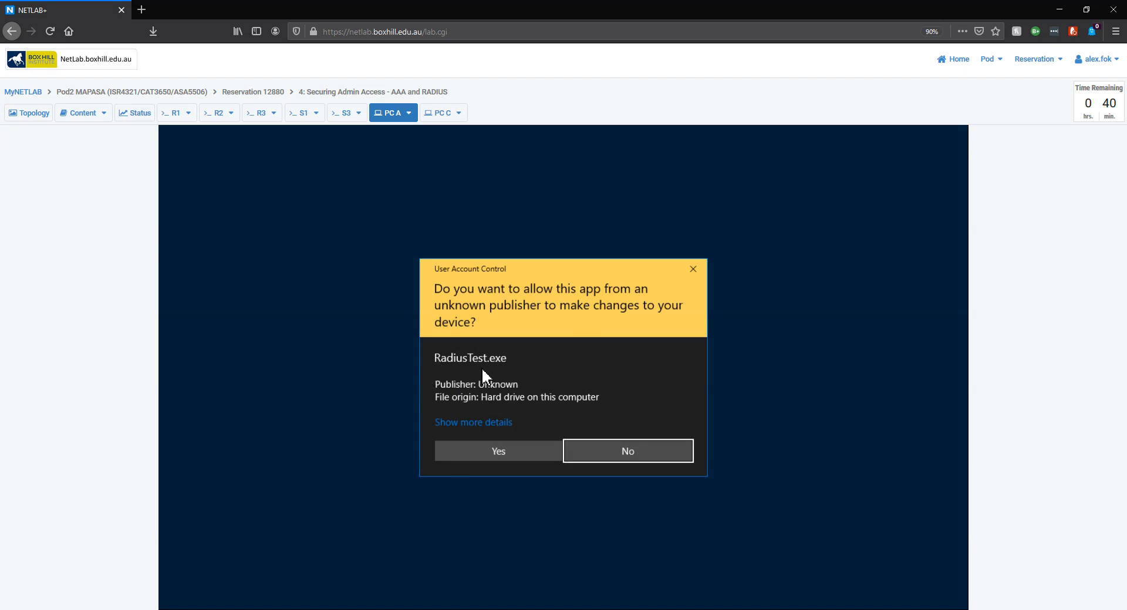
left_click(502, 450)
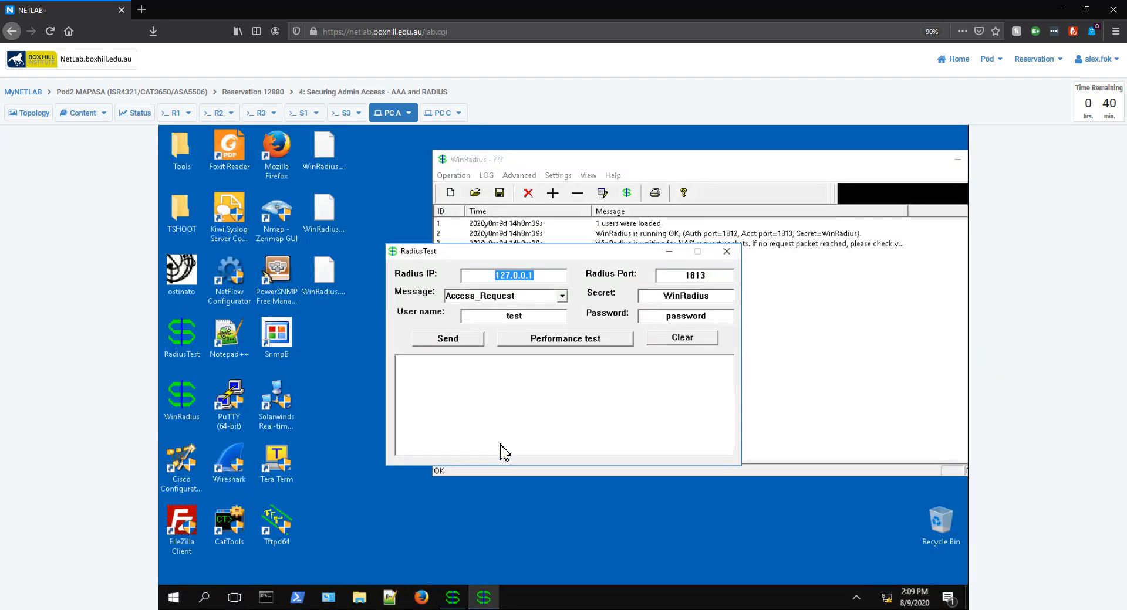
type("192.168.1.3")
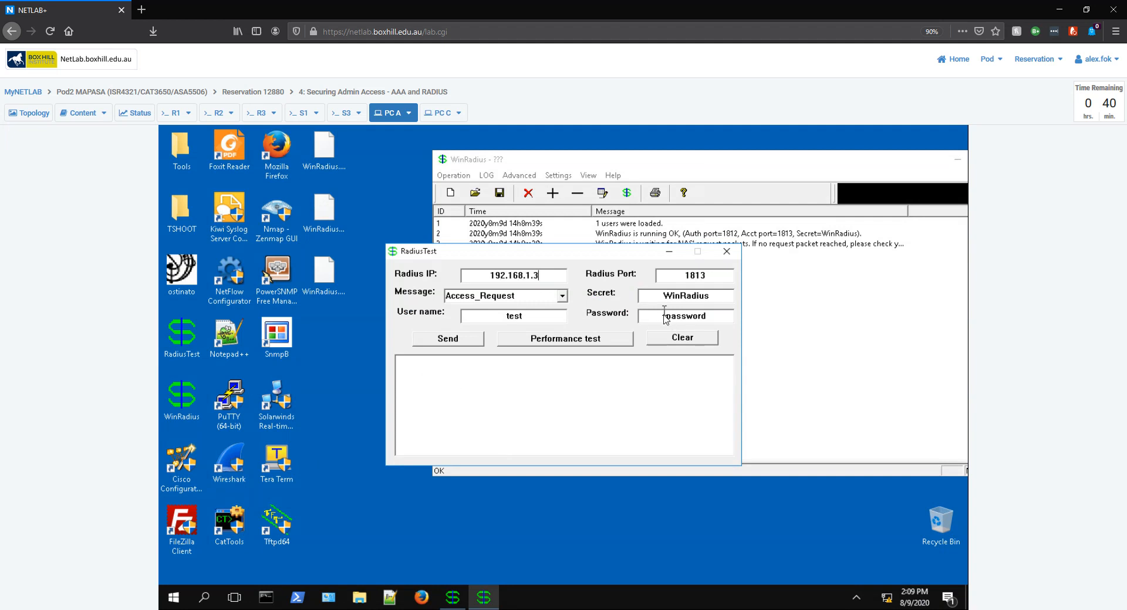
left_click_drag(664, 317, 751, 322)
type("123")
left_click(449, 341)
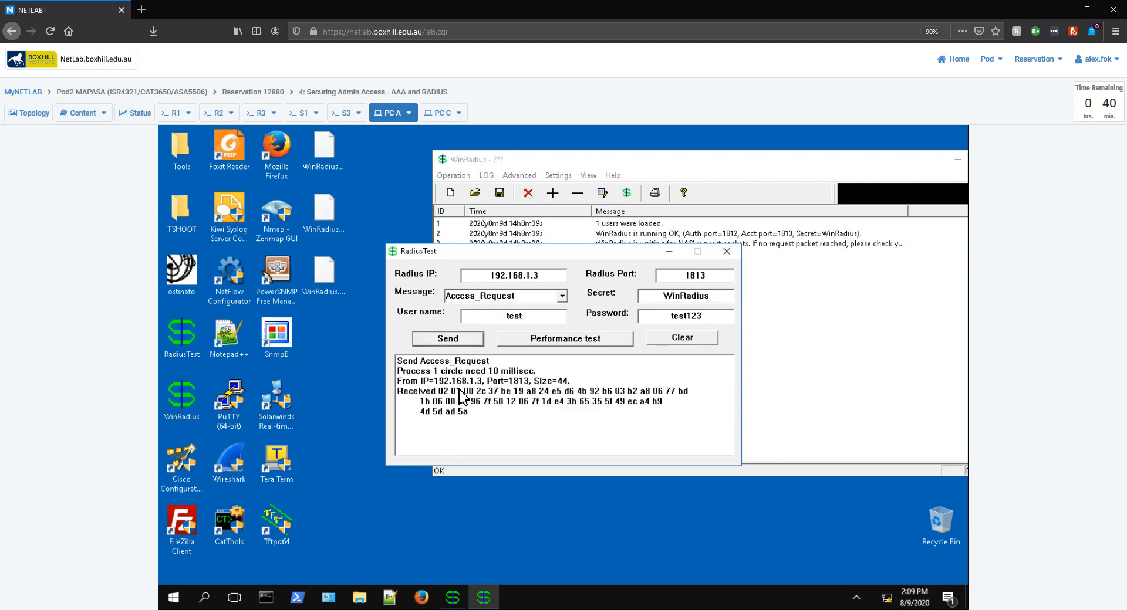
left_click_drag(518, 253, 382, 376)
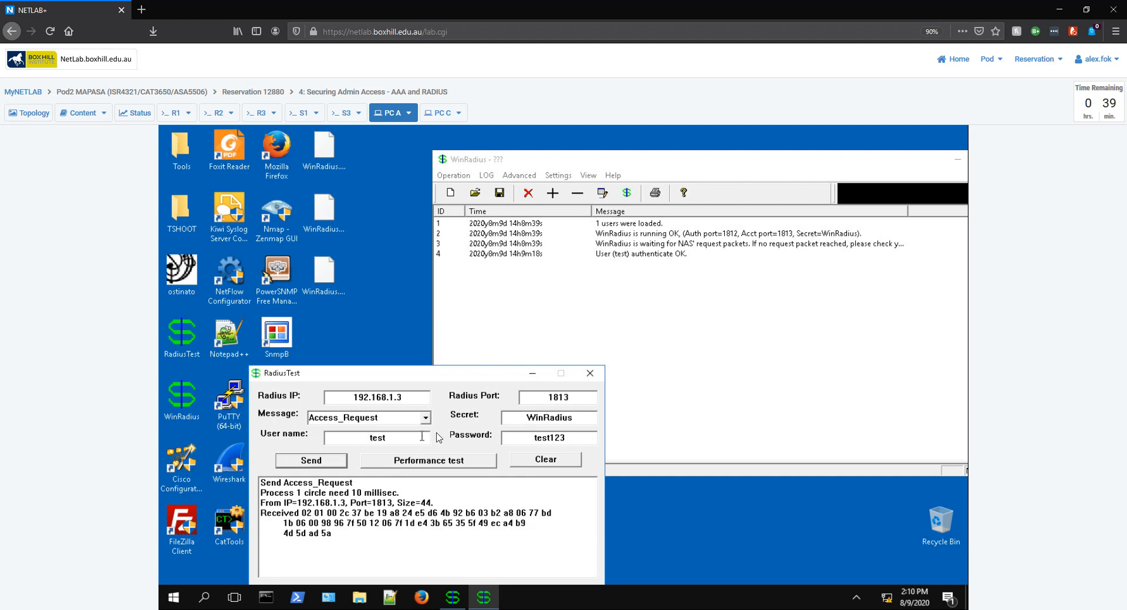
Step: Send an authentication request for user 'test' with a wrong password, check the failure, then close RadiusTest
left_click_drag(530, 439, 607, 447)
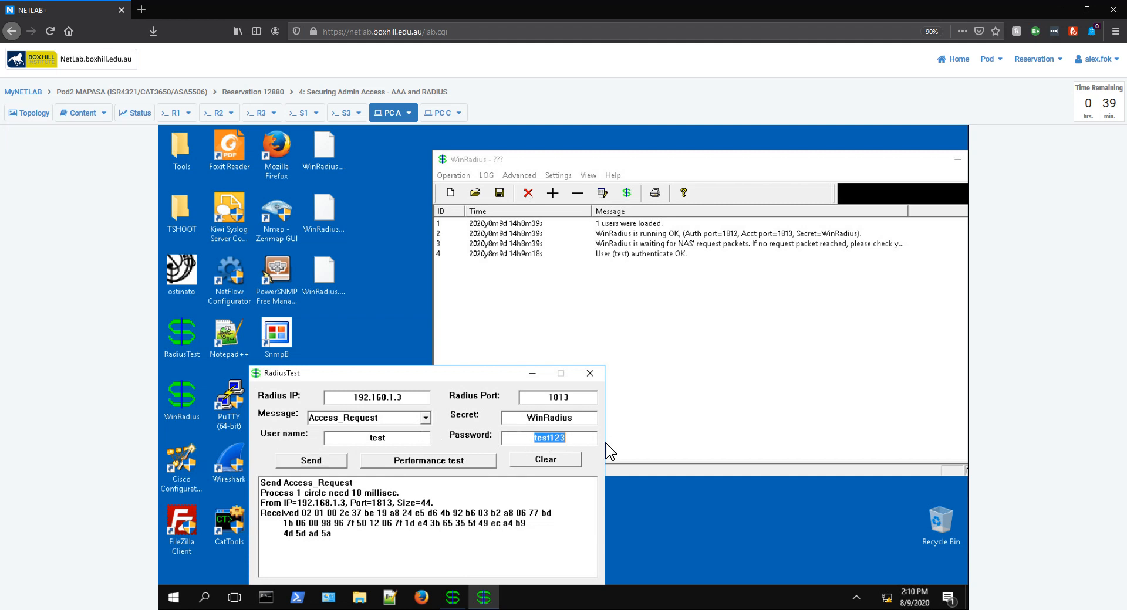
type("test")
left_click(305, 467)
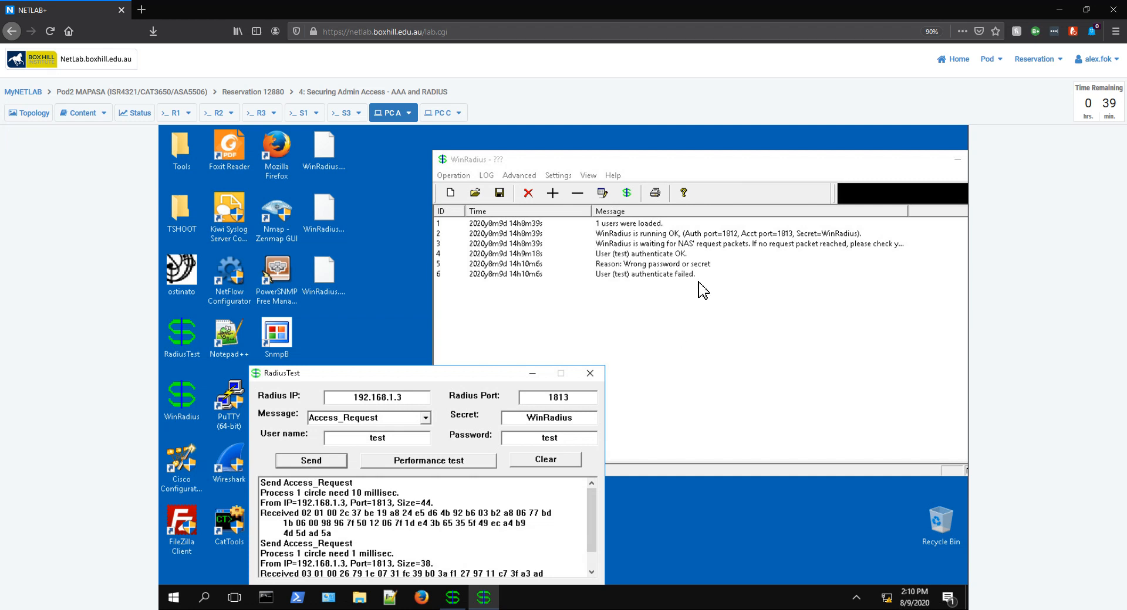
scroll(414, 540, "down", 1)
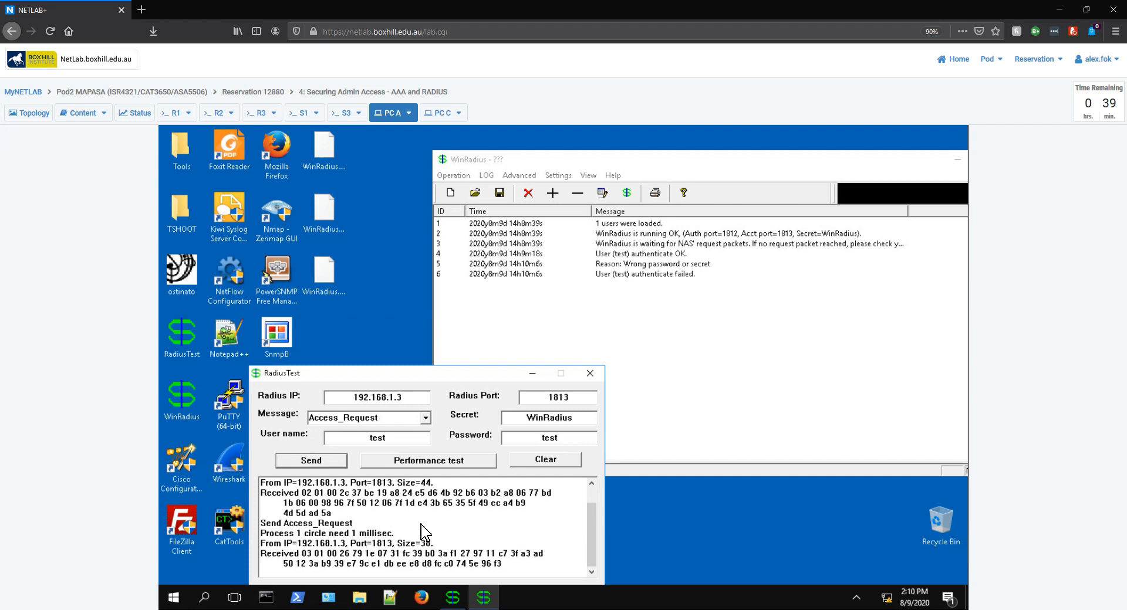
left_click(591, 373)
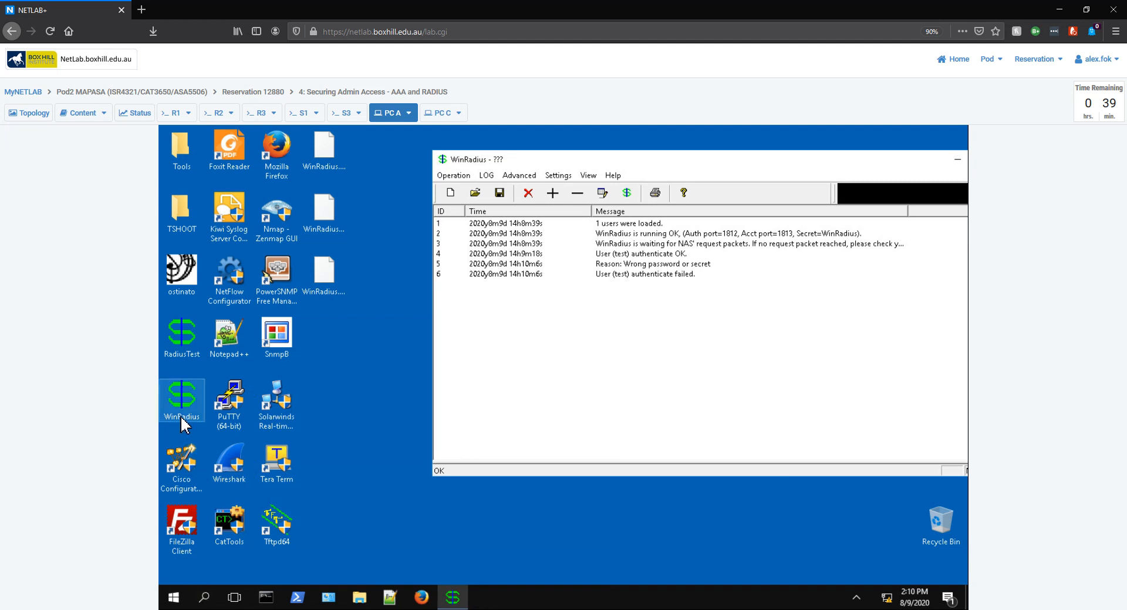
left_click(210, 598)
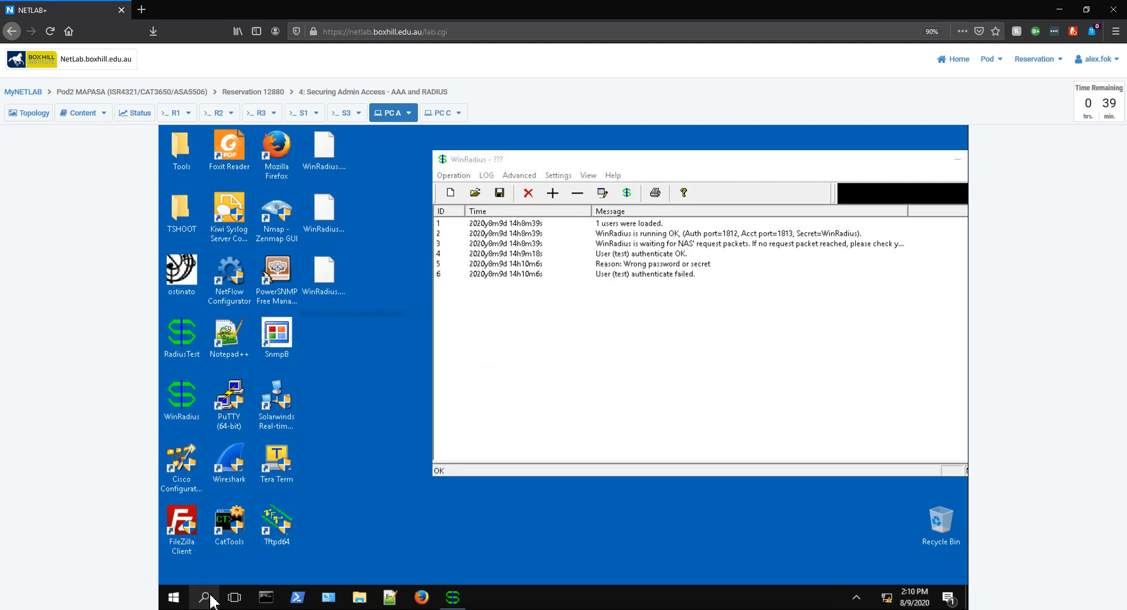
type("odbc")
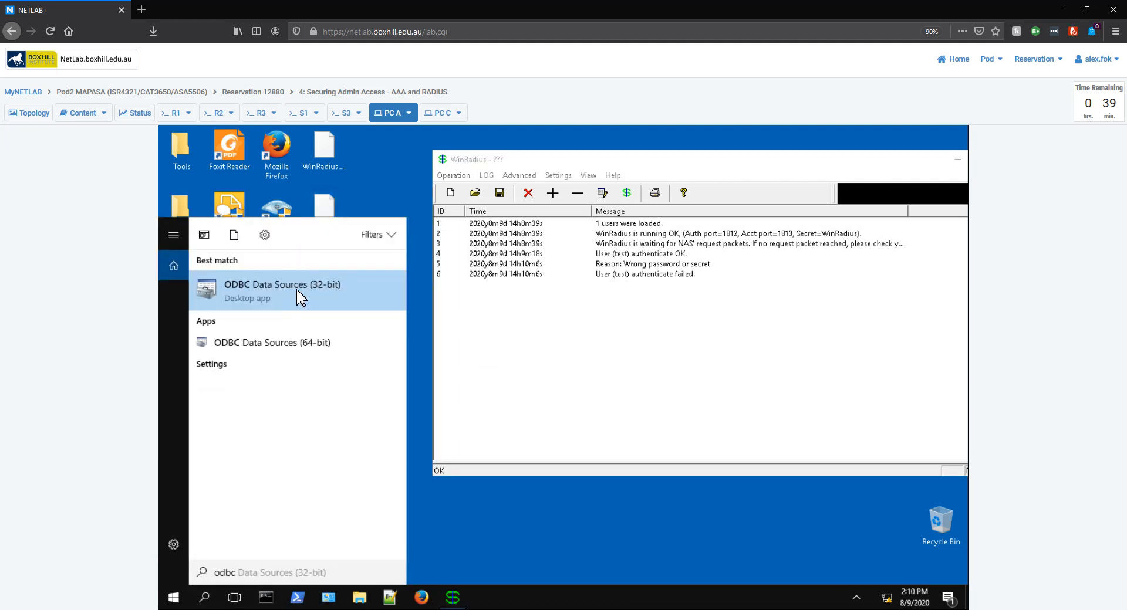
left_click(393, 164)
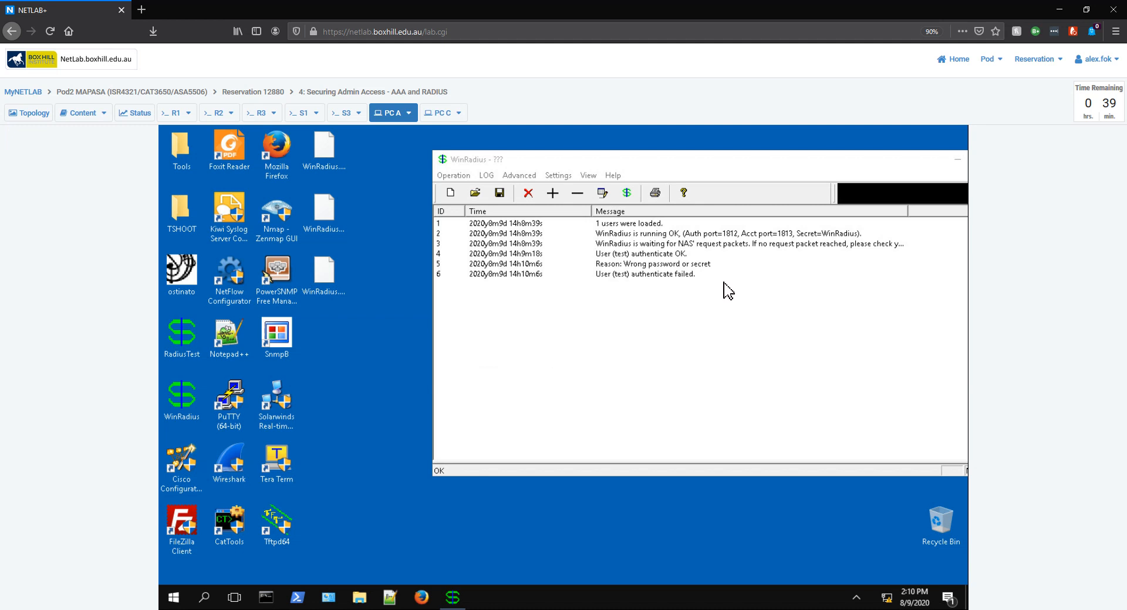
left_click(561, 176)
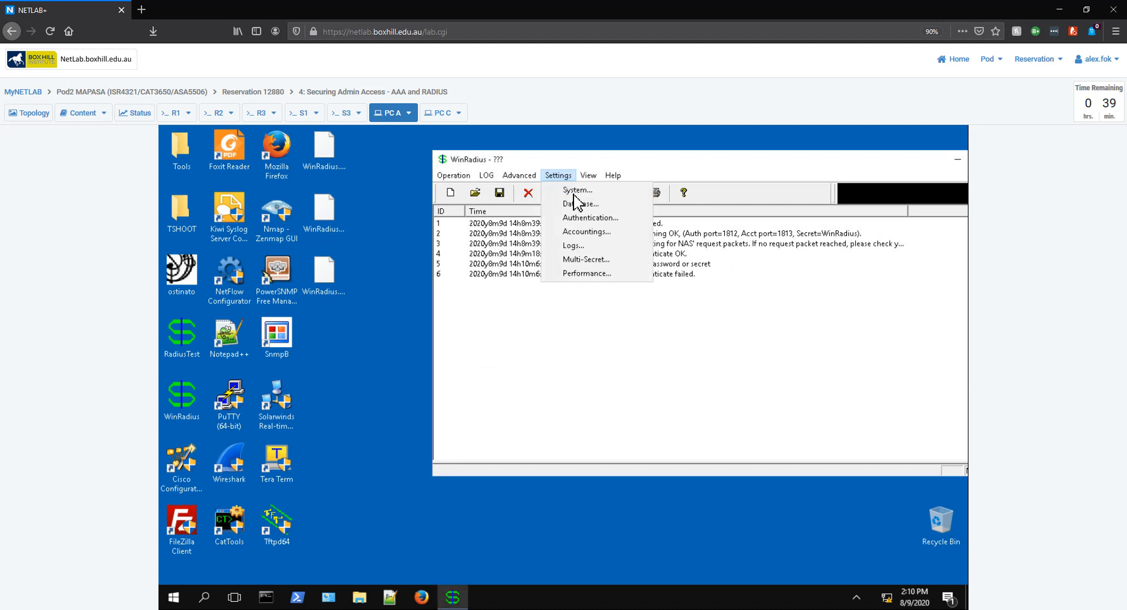
left_click(519, 176)
left_click(520, 174)
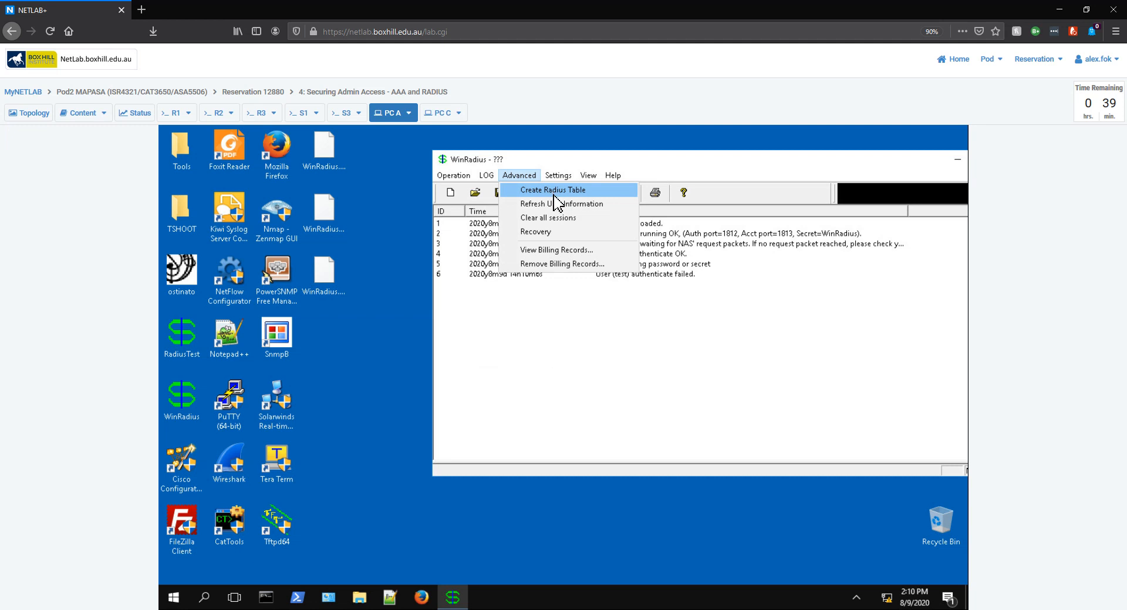
left_click(370, 488)
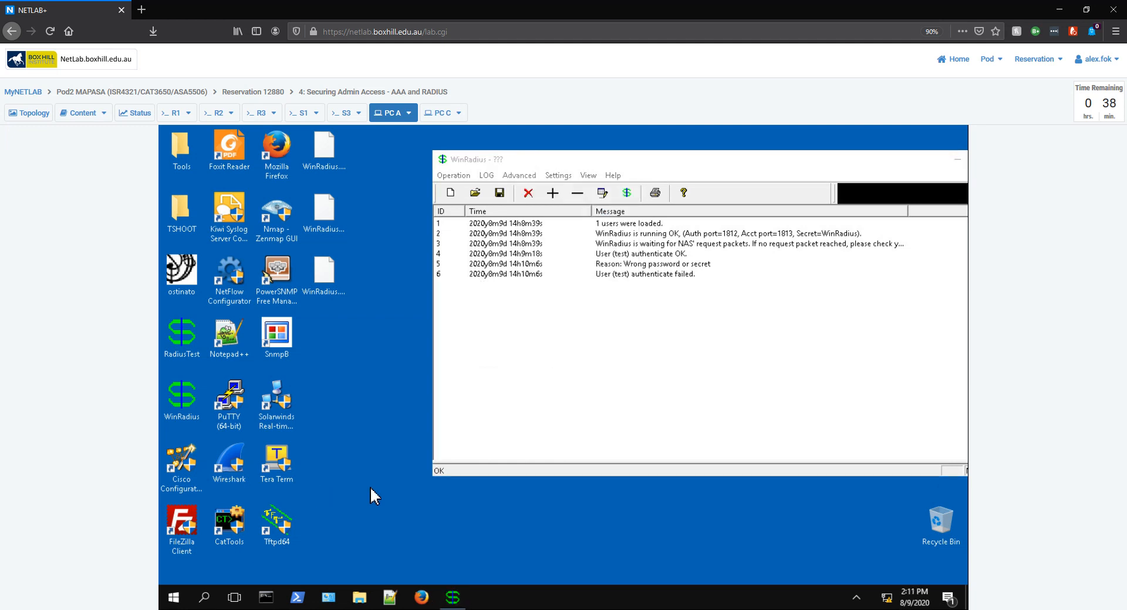